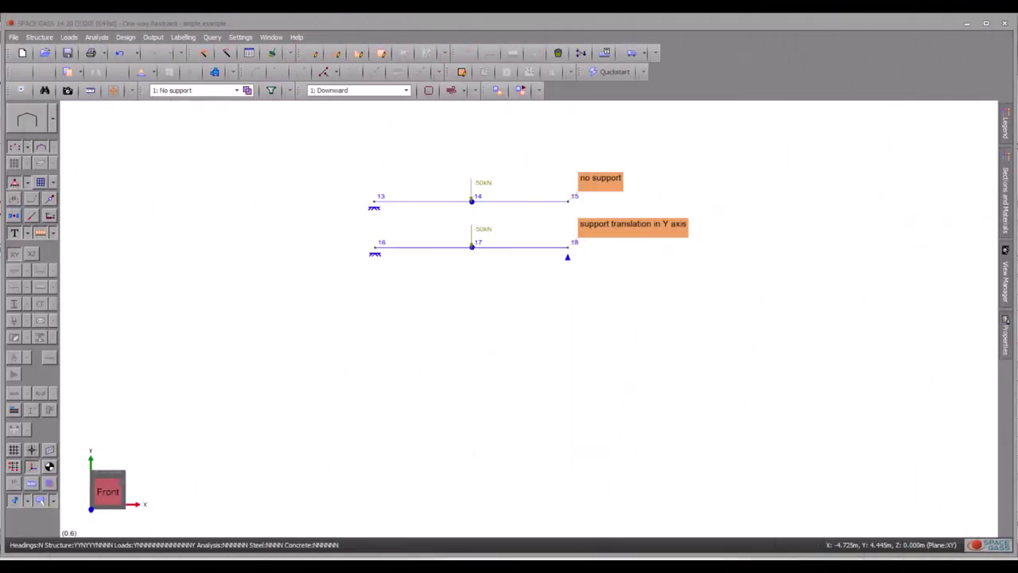
- Zoom in on both beams, snap back to Front view and show load case 2: Upward
{"action": "scroll", "coordinate": [469, 256], "scroll_direction": "up", "scroll_amount": 1}
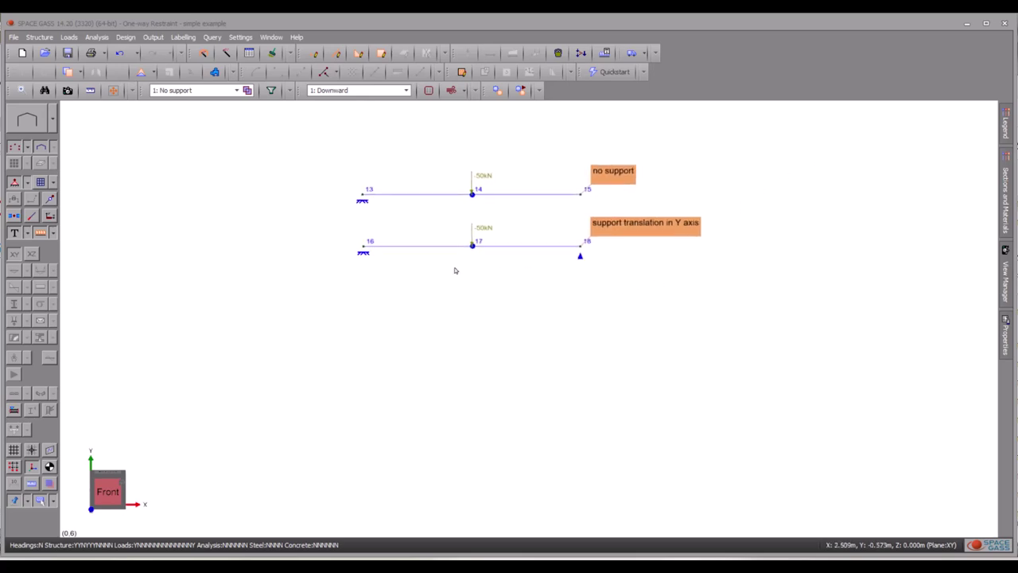
{"action": "scroll", "coordinate": [455, 271], "scroll_direction": "up", "scroll_amount": 3}
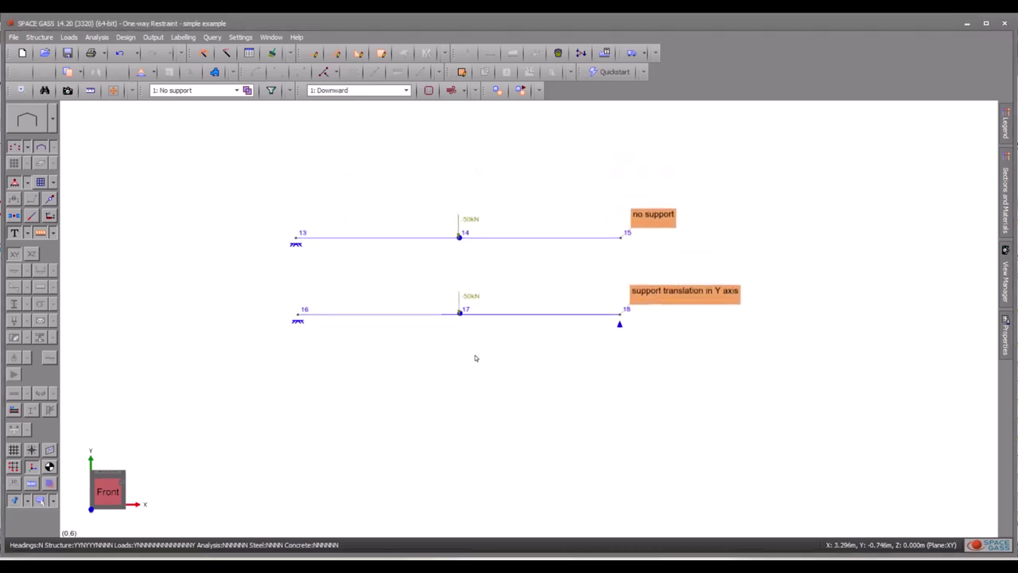
{"action": "middle_click_drag", "start_coordinate": [490, 357], "coordinate": [509, 293]}
{"action": "left_click", "coordinate": [112, 487]}
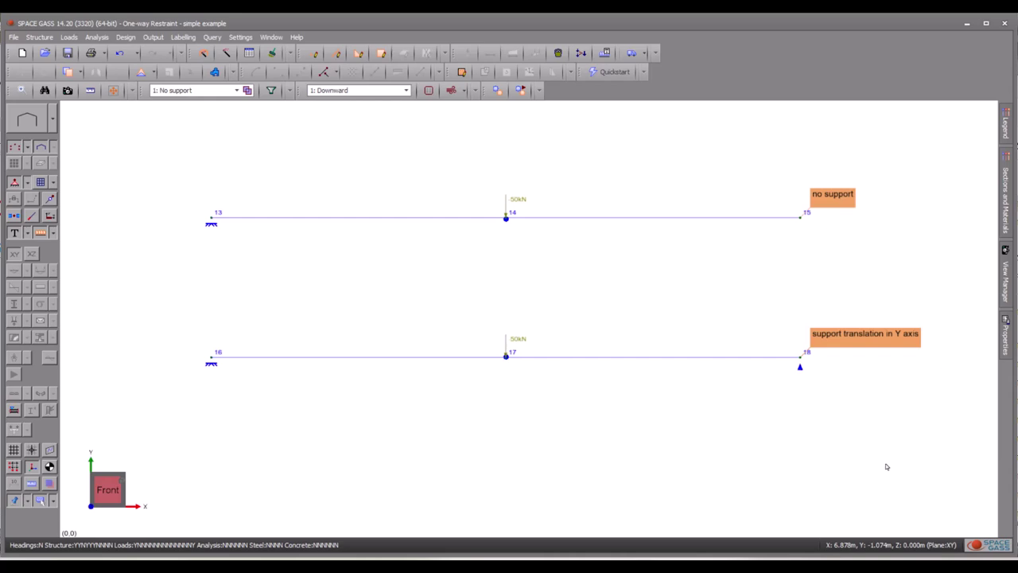
{"action": "left_click", "coordinate": [377, 90]}
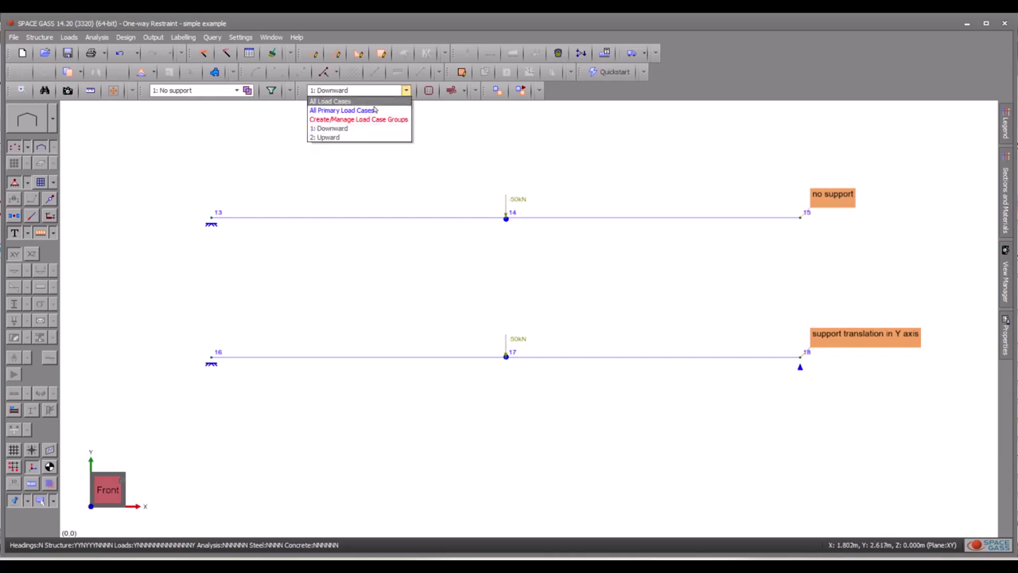
{"action": "left_click", "coordinate": [326, 138]}
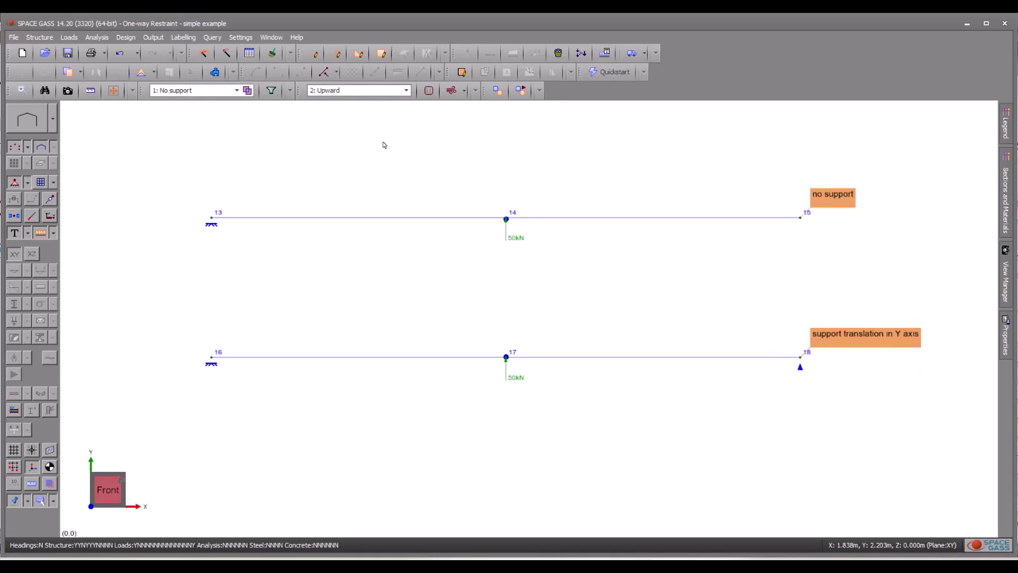
- Run a non-linear static analysis and dismiss the completion message
{"action": "left_click", "coordinate": [97, 37]}
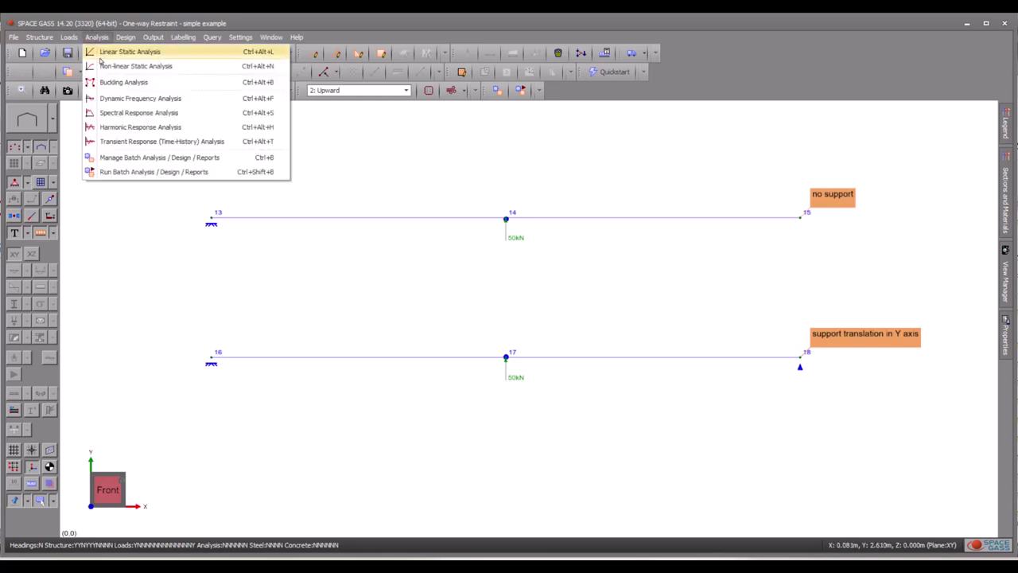
{"action": "left_click", "coordinate": [120, 66]}
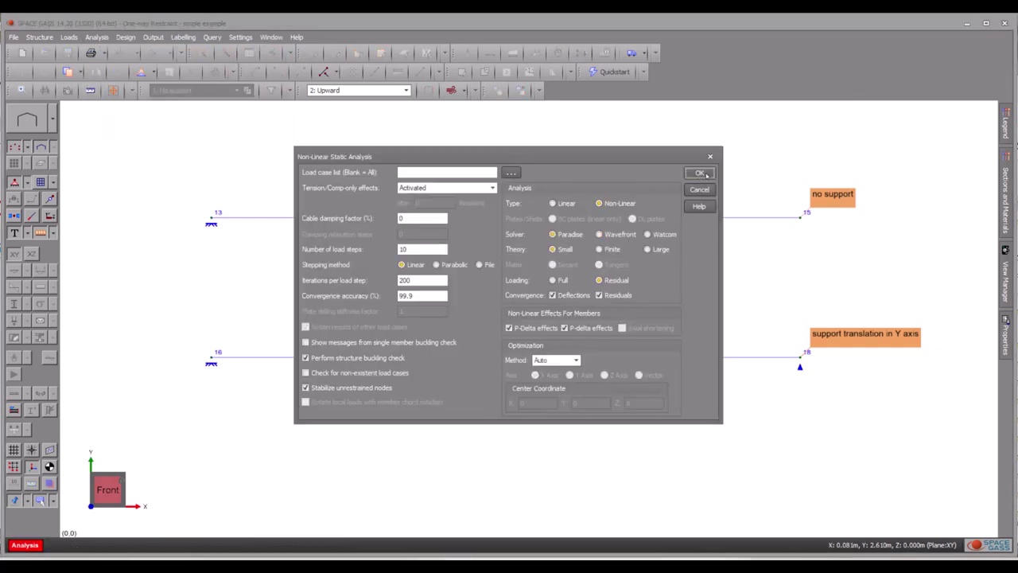
{"action": "left_click", "coordinate": [699, 174]}
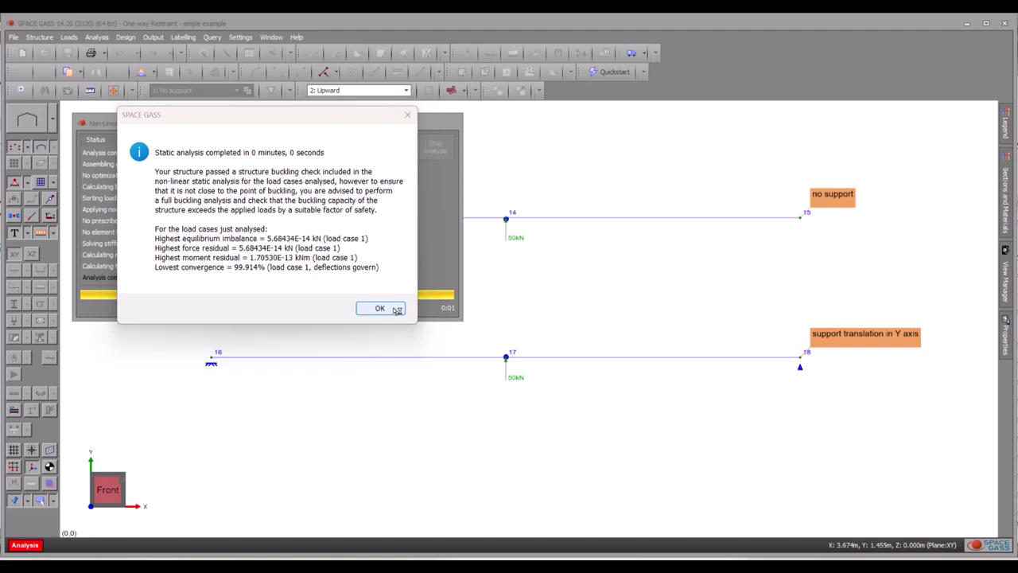
{"action": "left_click", "coordinate": [395, 309]}
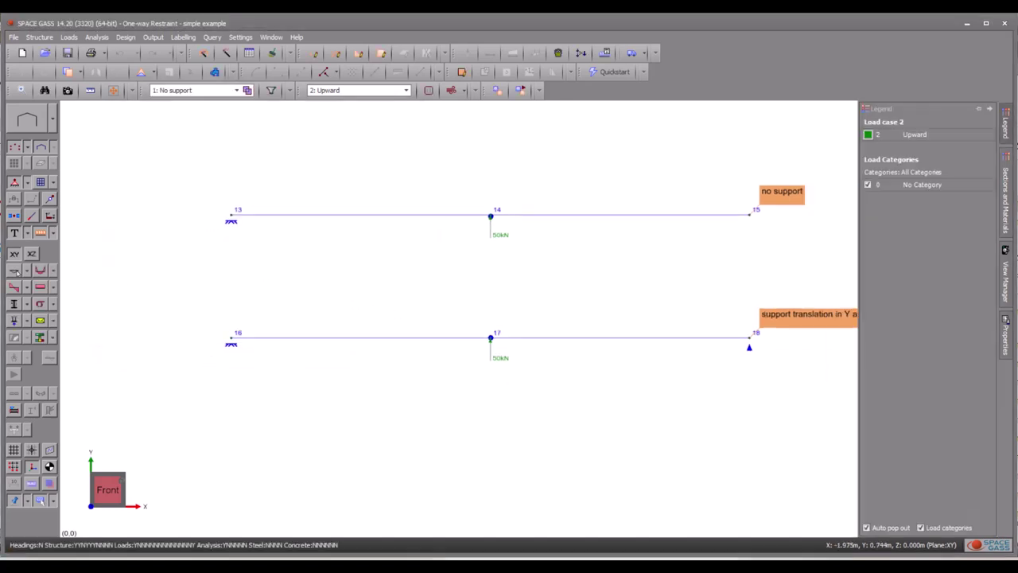
- Show deflected shapes for the Downward load case and hide the legend panel
{"action": "left_click", "coordinate": [15, 270]}
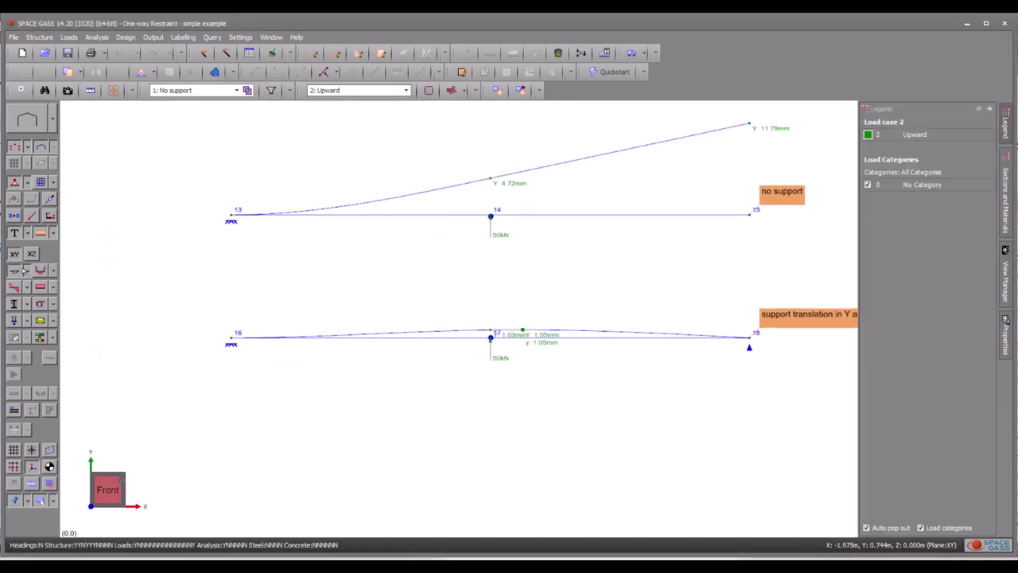
{"action": "left_click", "coordinate": [343, 90]}
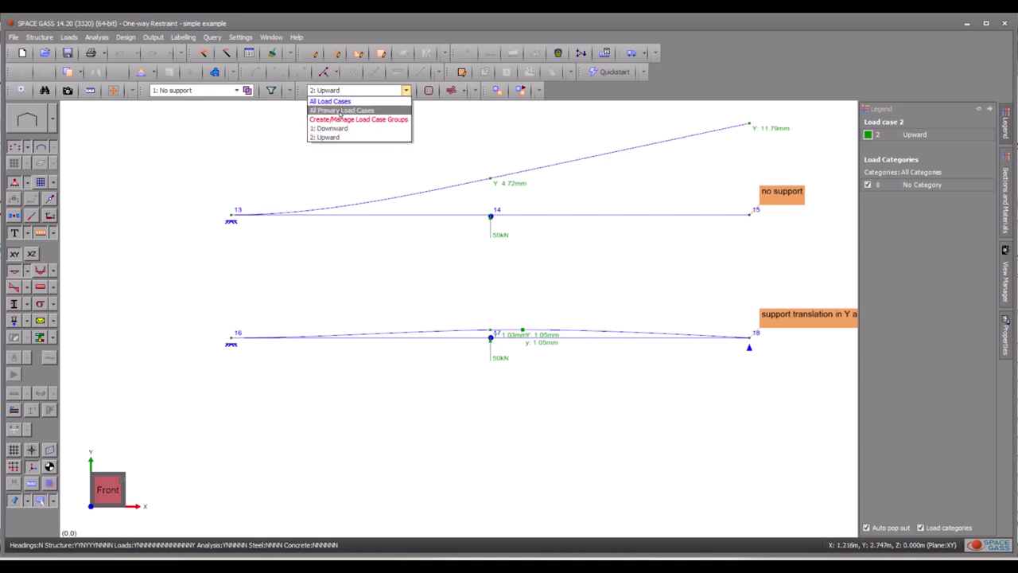
{"action": "left_click", "coordinate": [336, 126]}
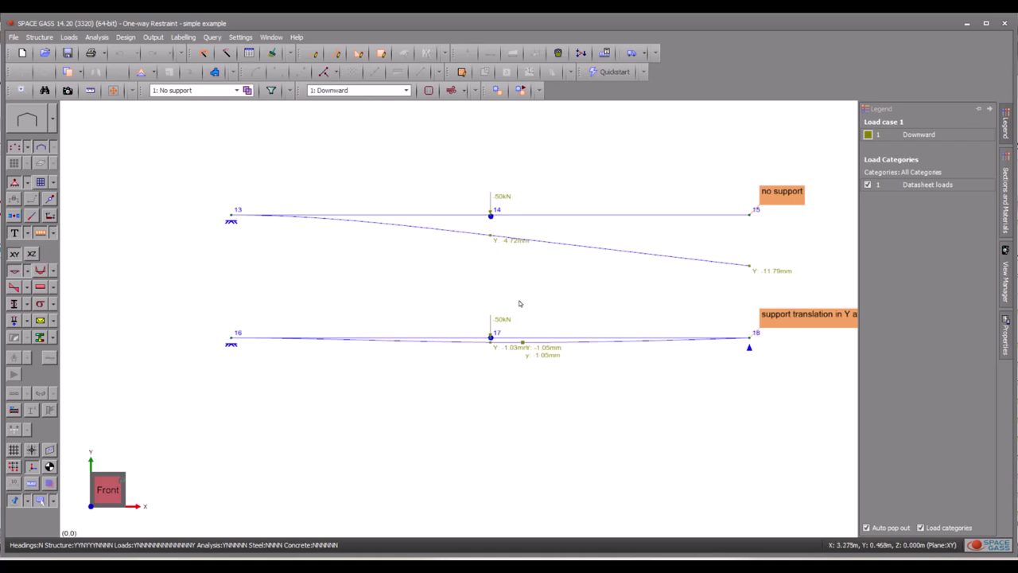
{"action": "middle_click_drag", "start_coordinate": [520, 302], "coordinate": [482, 300]}
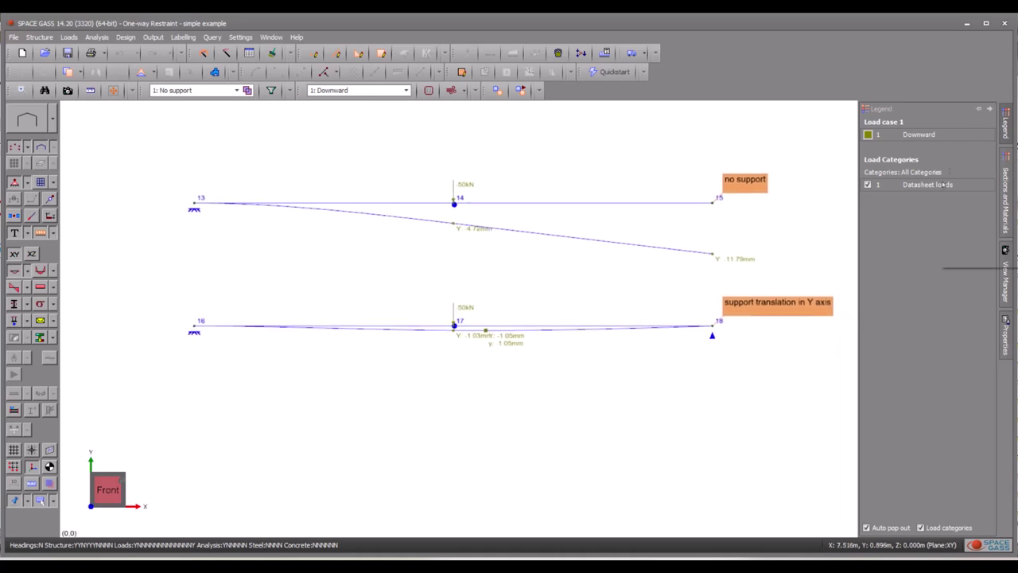
{"action": "left_click", "coordinate": [991, 109]}
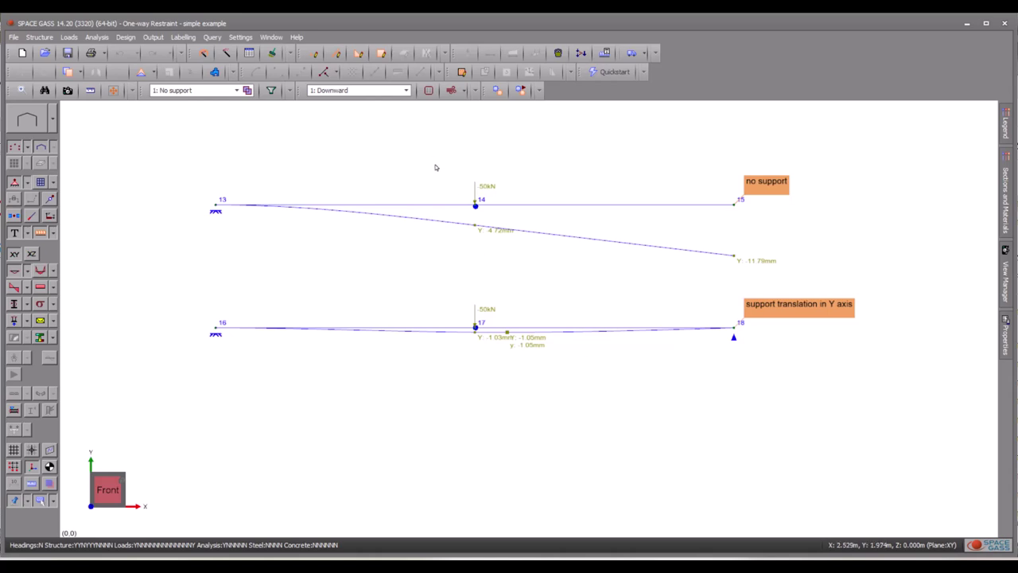
- Check the Upward deflections, then show the Downward support reactions with displacements hidden
{"action": "key", "text": "Page_Down"}
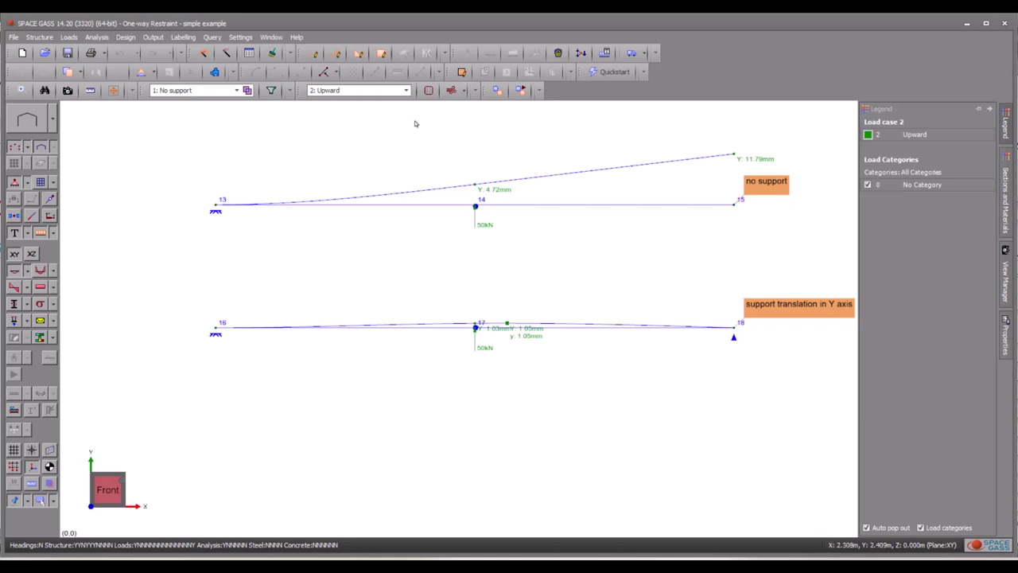
{"action": "left_click", "coordinate": [397, 90]}
{"action": "left_click", "coordinate": [374, 129]}
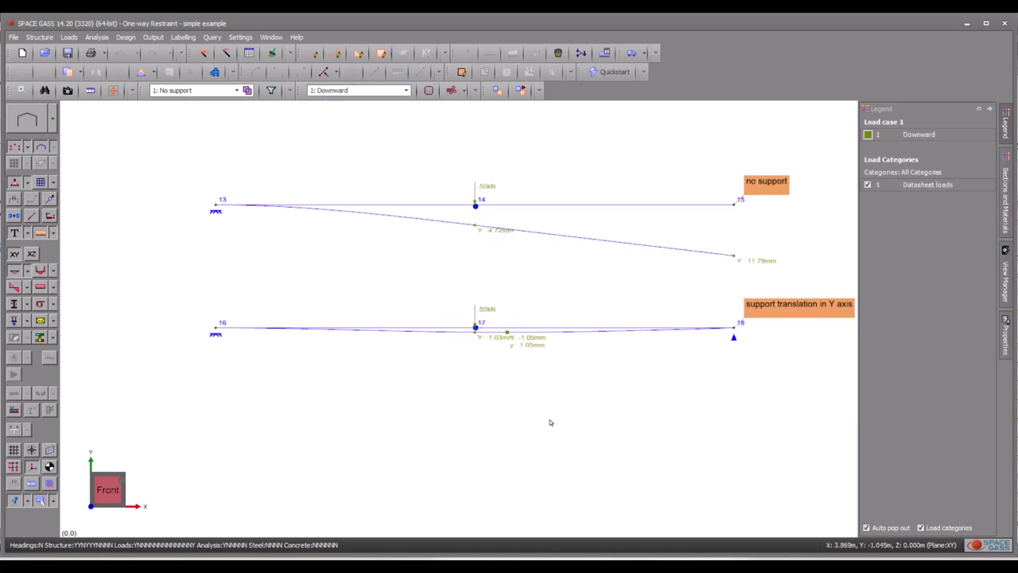
{"action": "left_click", "coordinate": [14, 321]}
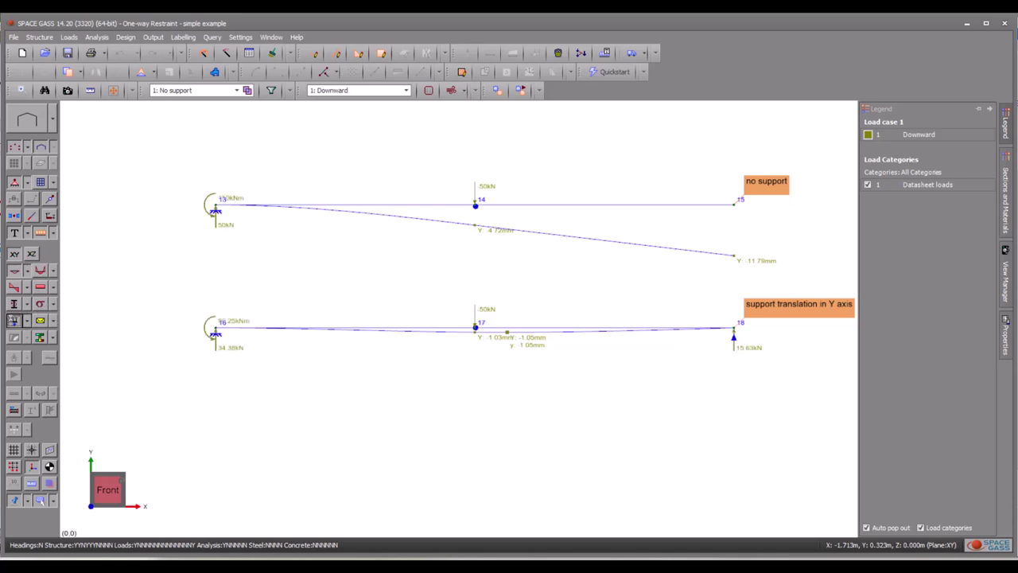
{"action": "left_click", "coordinate": [13, 270]}
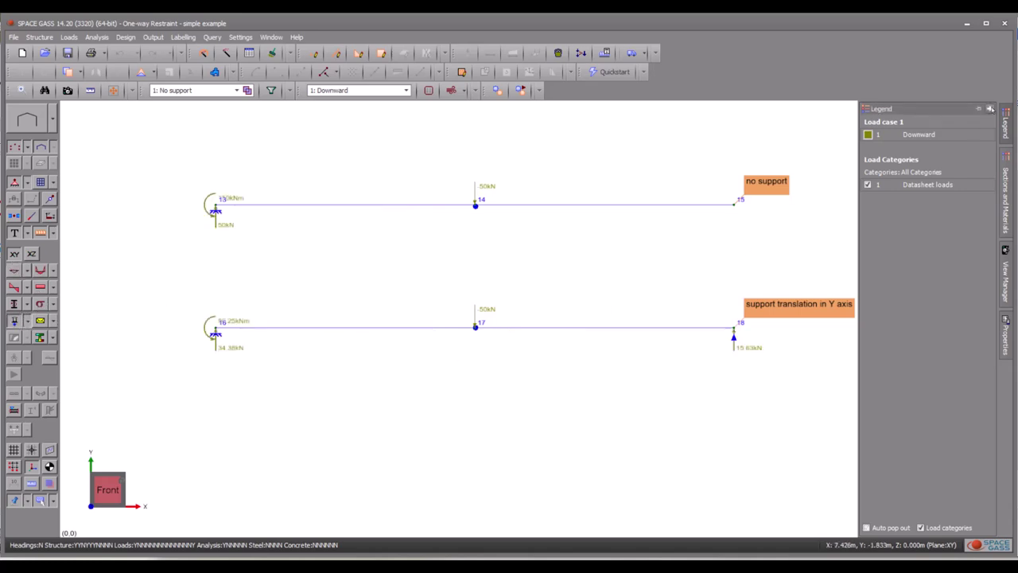
- Close the legend panel
{"action": "left_click", "coordinate": [989, 108]}
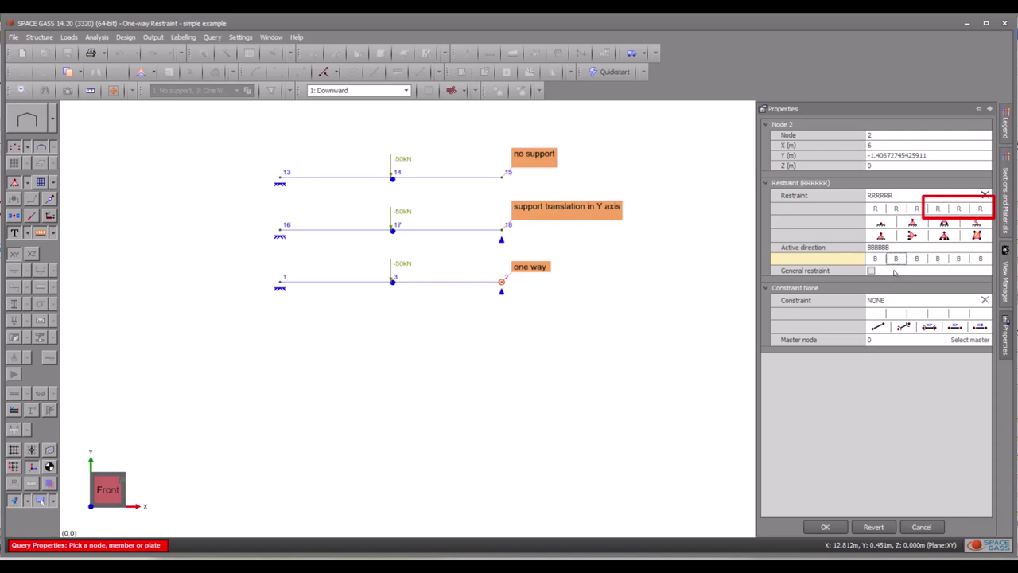
- Set node 2's Y restraint to Fixed, active in the positive direction only (RFRRRR, BPBBBB)
{"action": "left_click", "coordinate": [897, 208]}
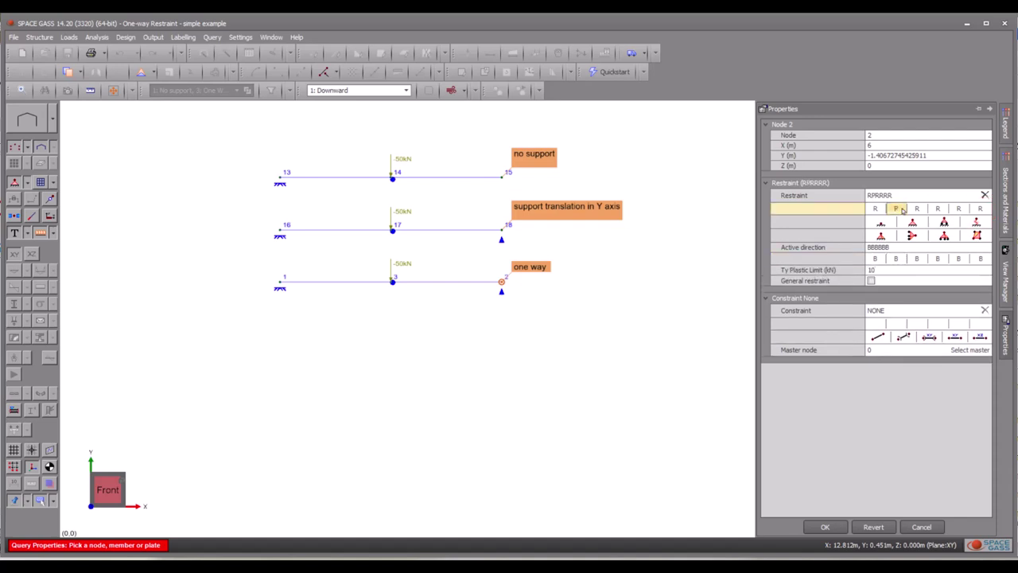
{"action": "left_click", "coordinate": [898, 208]}
{"action": "left_click", "coordinate": [897, 209]}
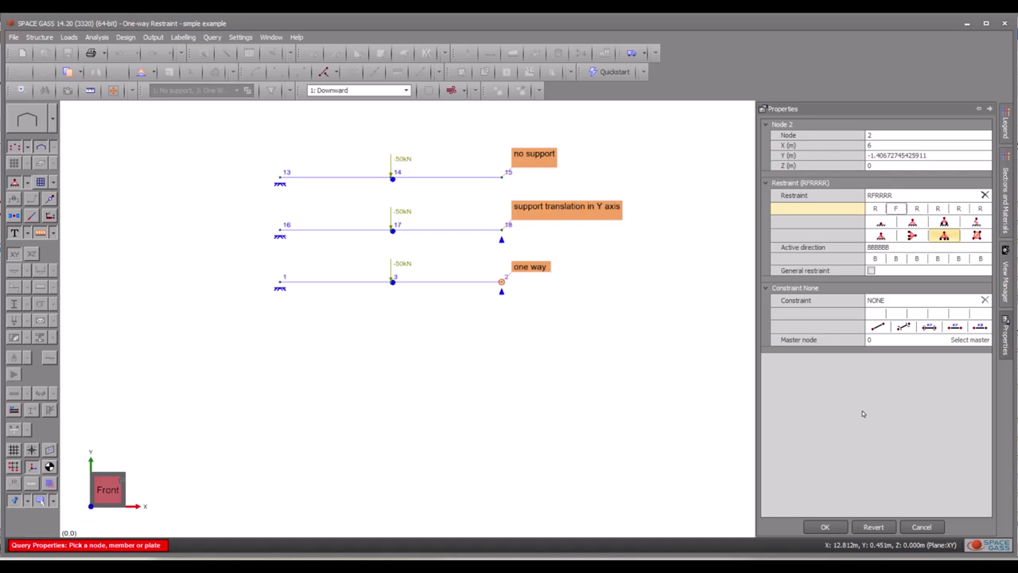
{"action": "mouse_move", "coordinate": [893, 248]}
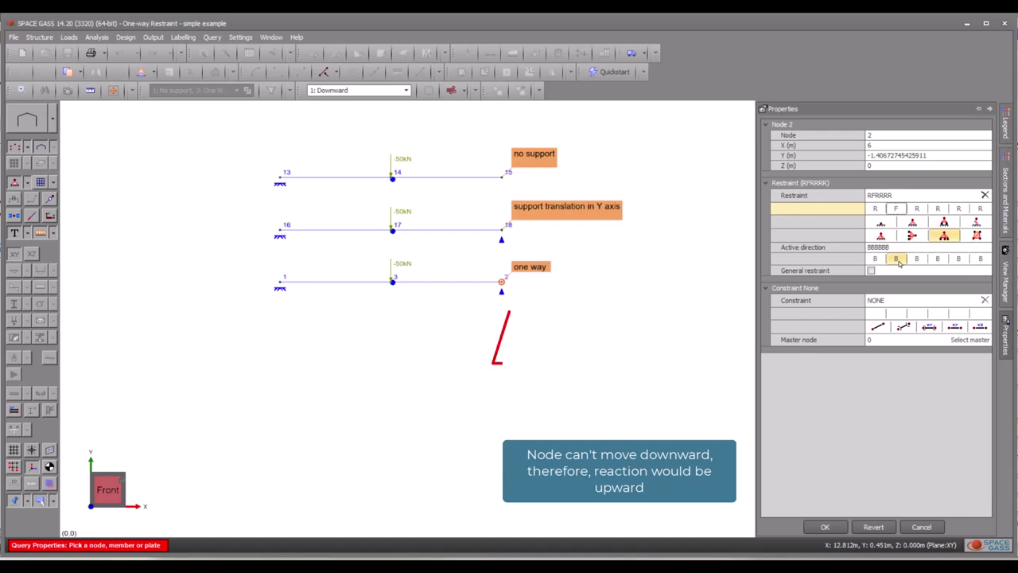
{"action": "left_click", "coordinate": [898, 259]}
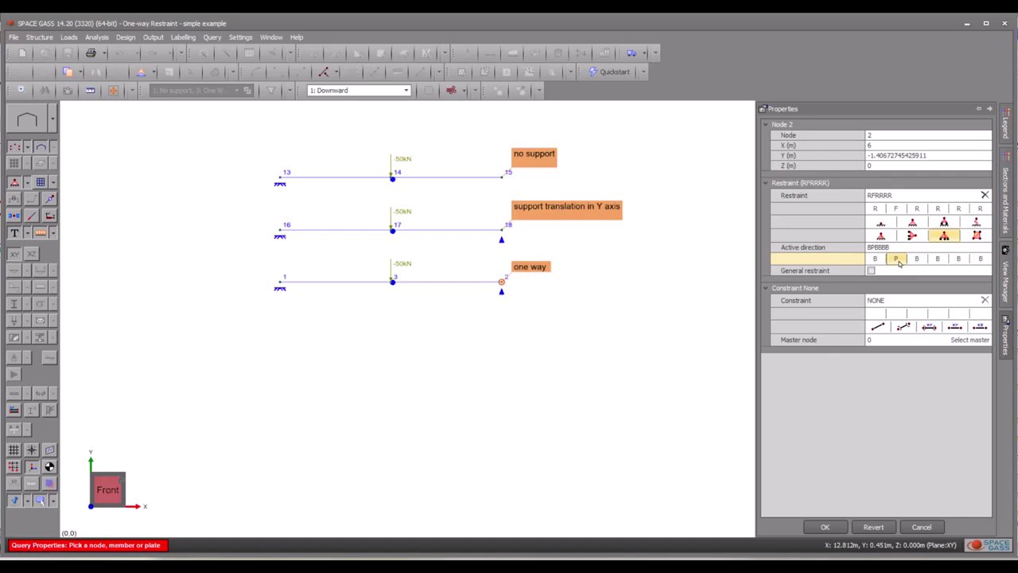
{"action": "left_click", "coordinate": [824, 527]}
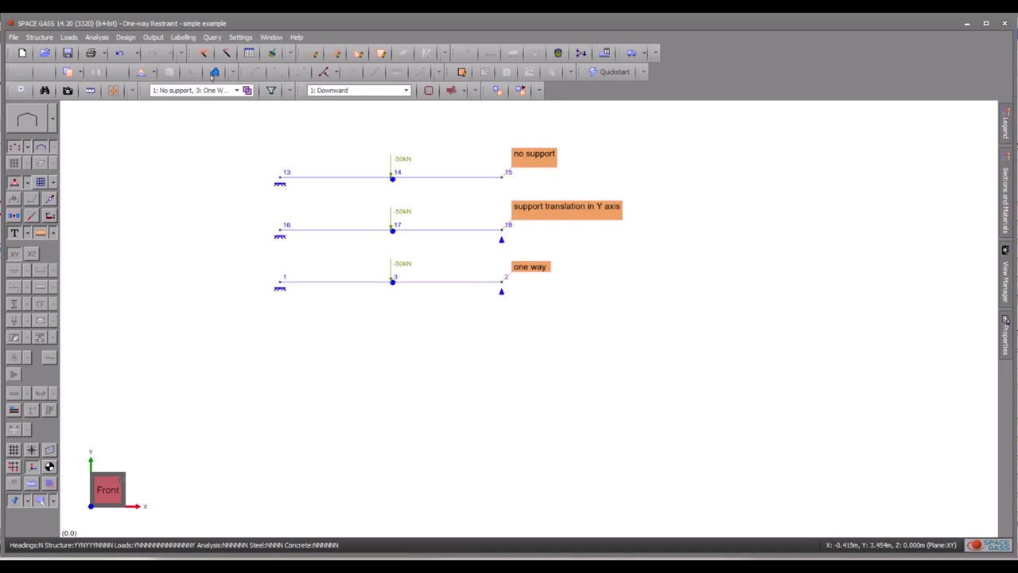
- Run a non-linear static analysis and dismiss the completion summary
{"action": "left_click", "coordinate": [96, 37]}
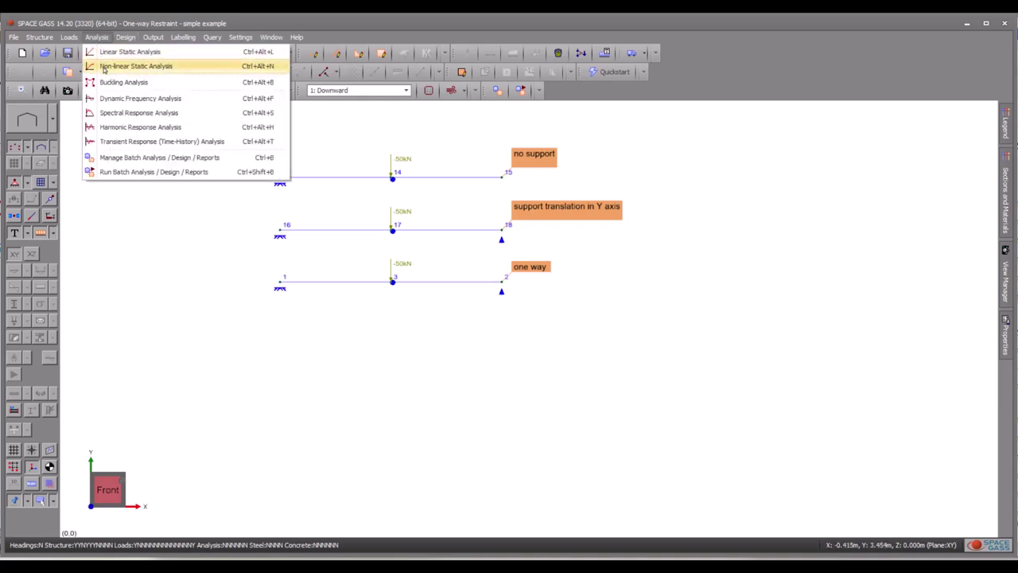
{"action": "left_click", "coordinate": [104, 66]}
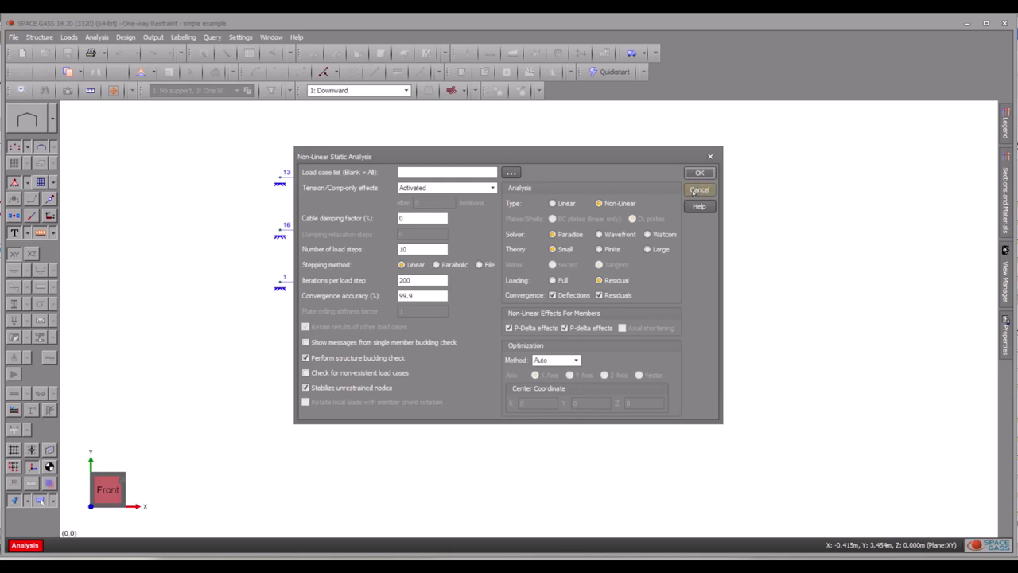
{"action": "left_click", "coordinate": [700, 173]}
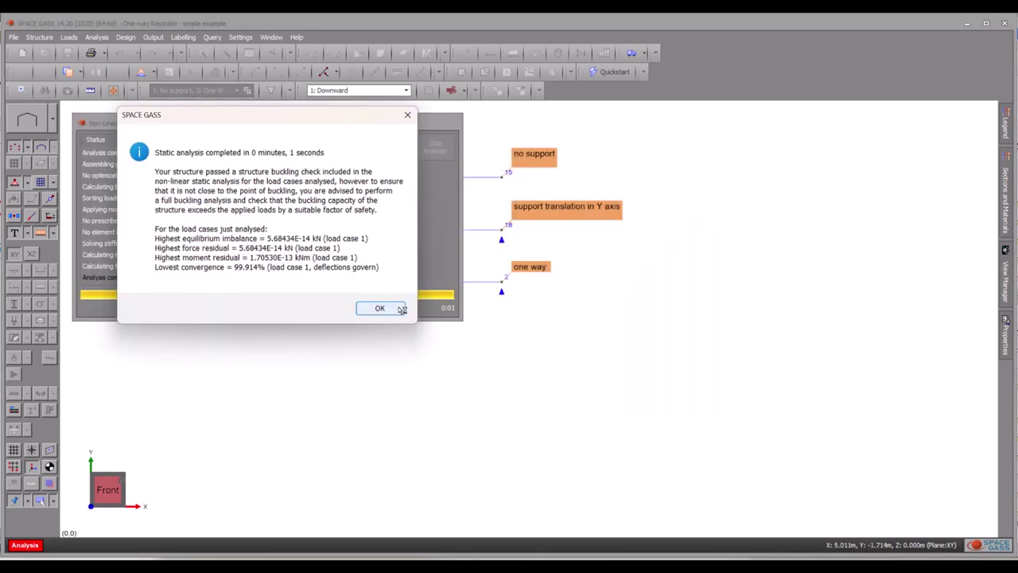
{"action": "left_click", "coordinate": [397, 308]}
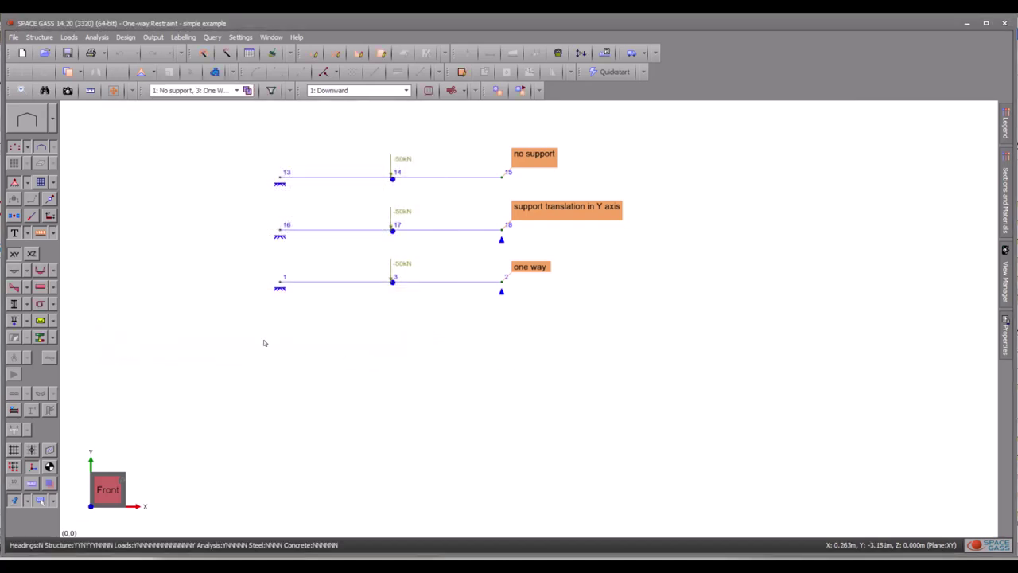
- Show deflected shapes for only the One Way group under load case 2: Upward
{"action": "left_click", "coordinate": [14, 271]}
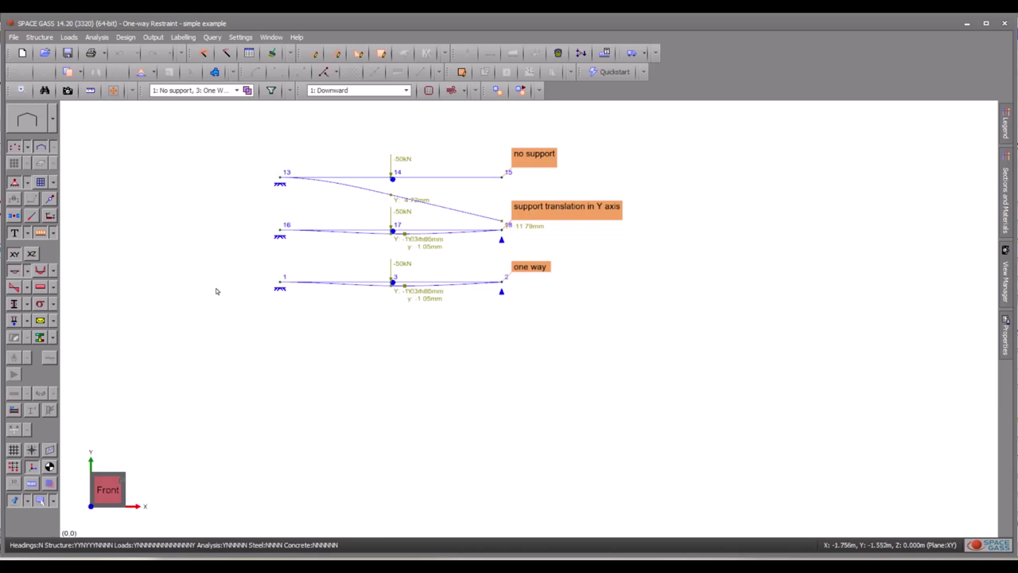
{"action": "left_click", "coordinate": [236, 90]}
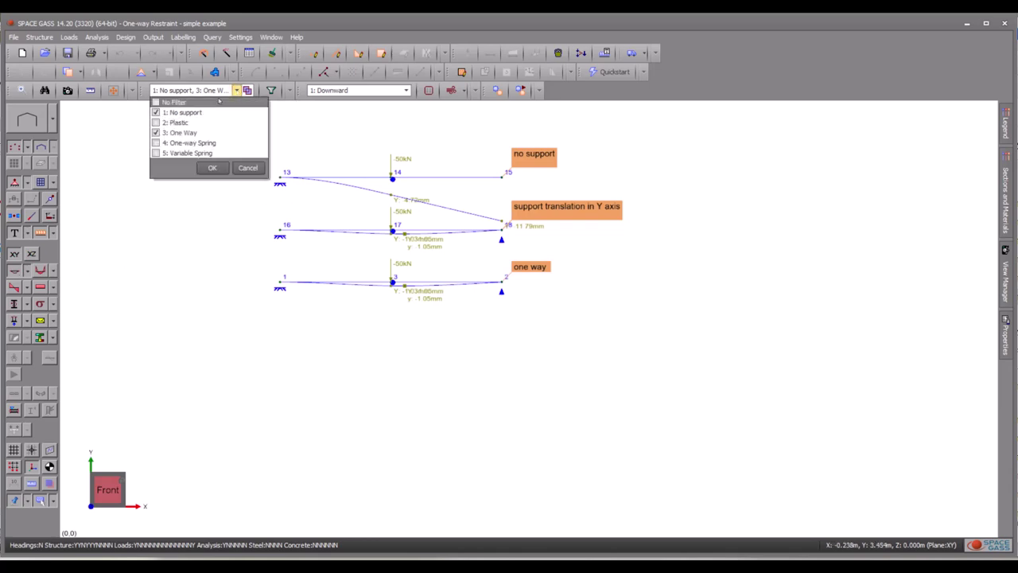
{"action": "left_click", "coordinate": [156, 116]}
{"action": "left_click_drag", "start_coordinate": [161, 284], "coordinate": [326, 358]}
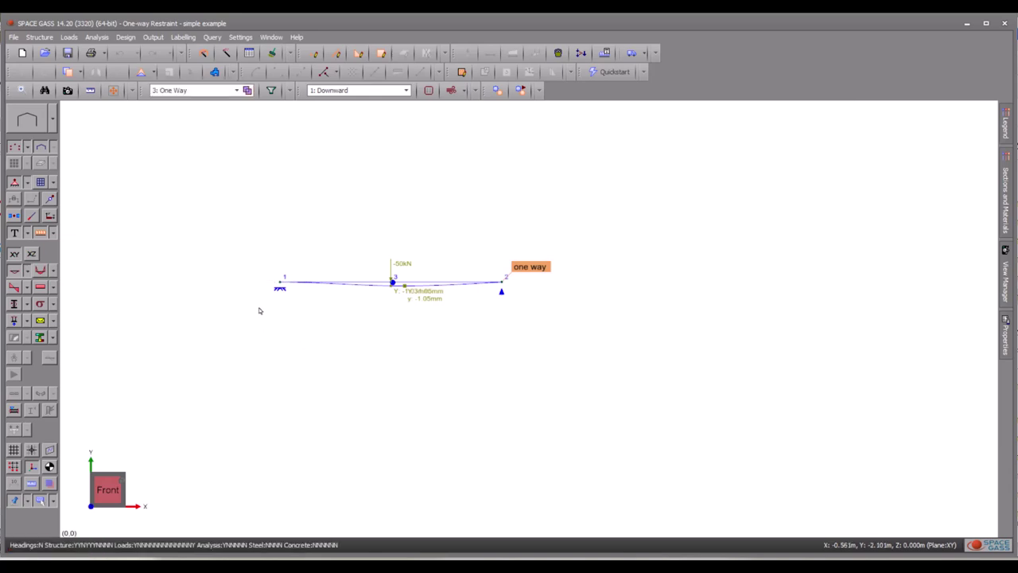
{"action": "left_click", "coordinate": [407, 91]}
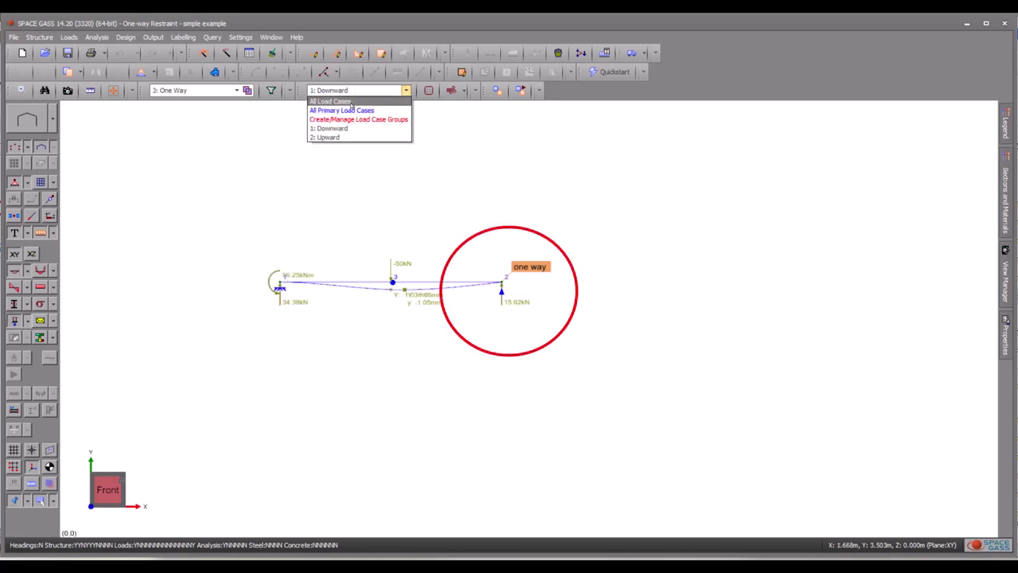
{"action": "left_click", "coordinate": [346, 138]}
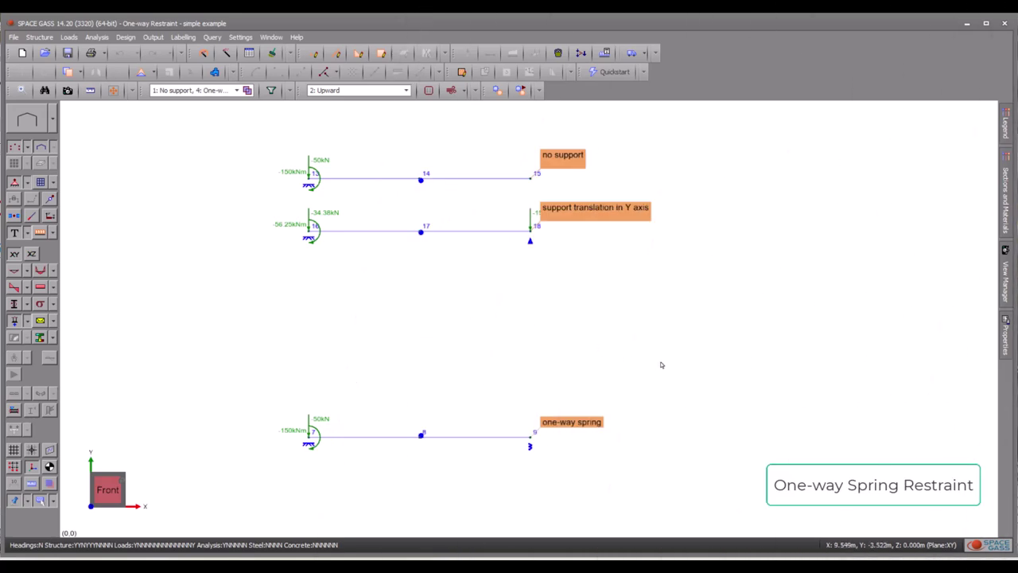
- Query node 9 to see its positive-only 20 kN/m Y spring restraint
{"action": "left_click", "coordinate": [529, 440]}
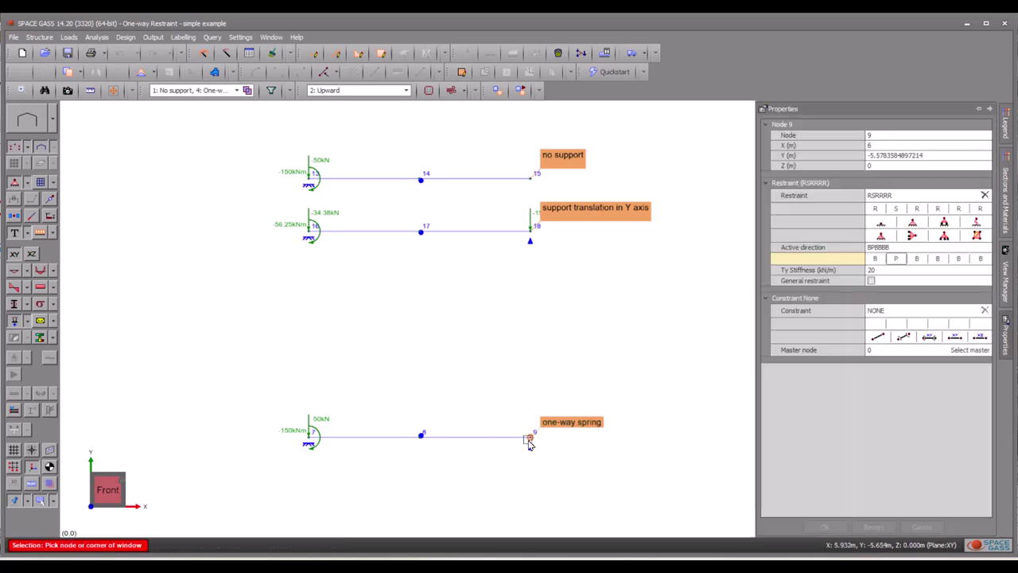
{"action": "left_click", "coordinate": [531, 444]}
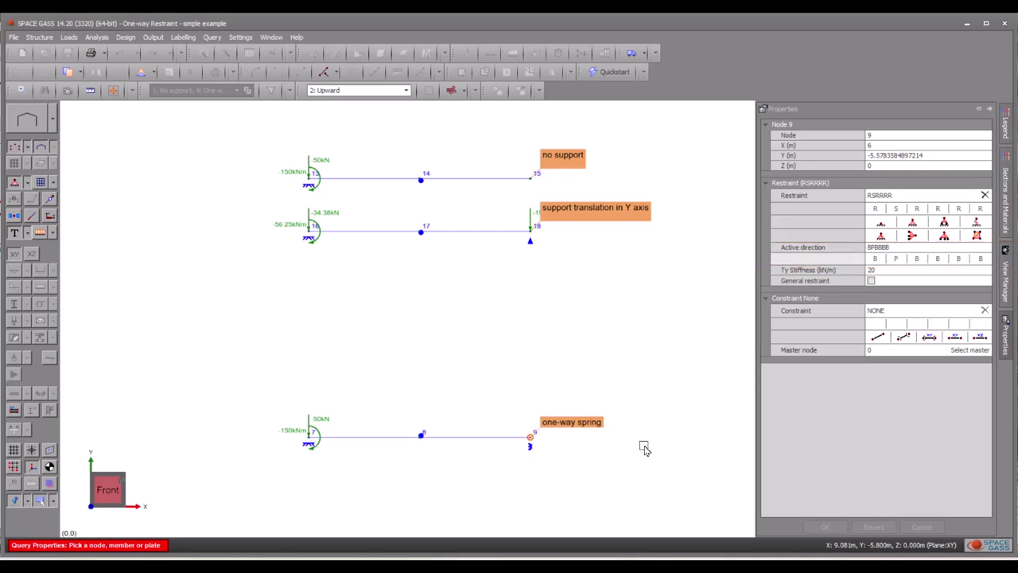
- Rerun the non-linear analysis and show the one-way spring beam's 11.79mm tip deflection
{"action": "key", "text": "Escape"}
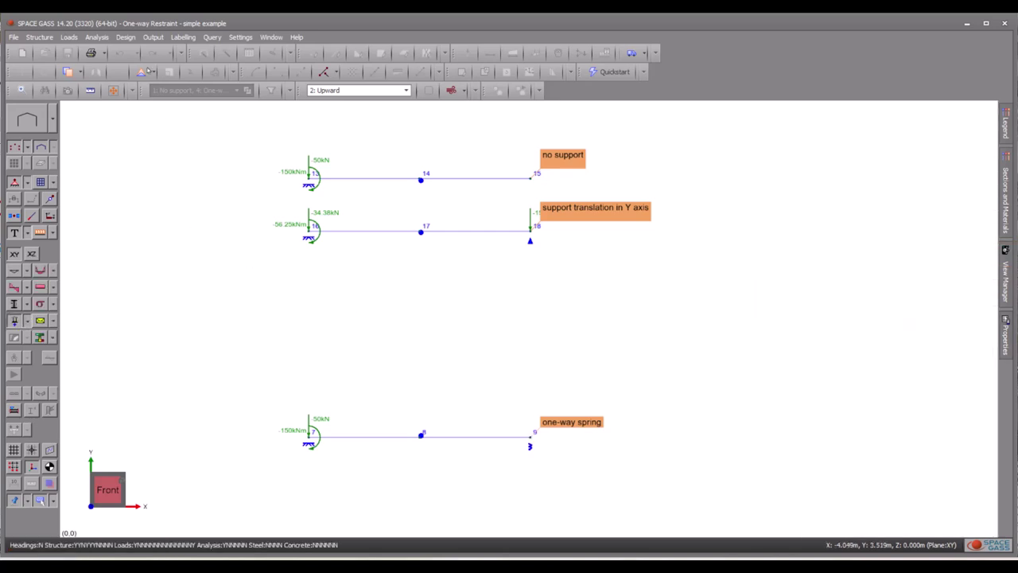
{"action": "left_click", "coordinate": [97, 37]}
{"action": "left_click", "coordinate": [127, 66]}
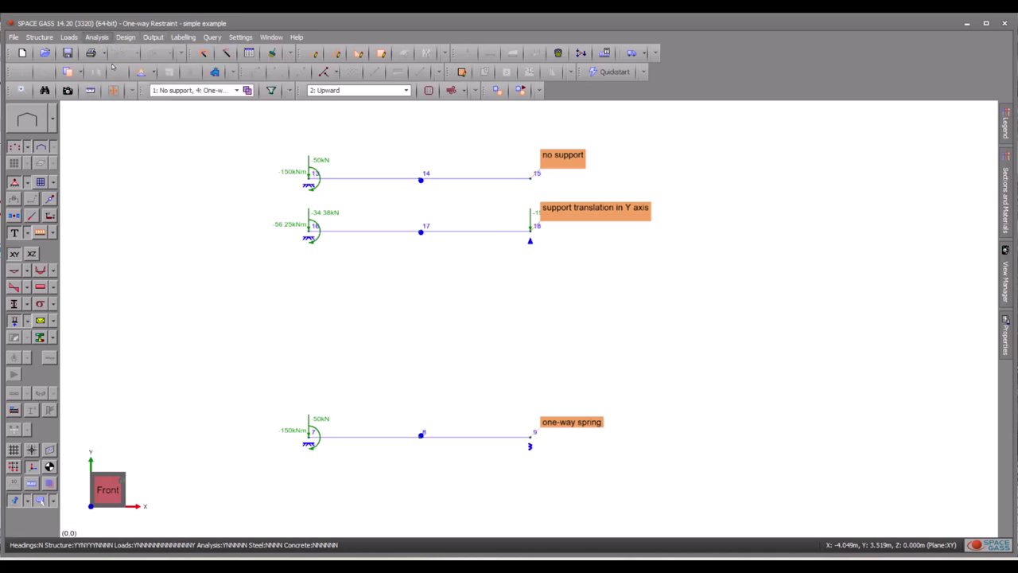
{"action": "left_click", "coordinate": [700, 173]}
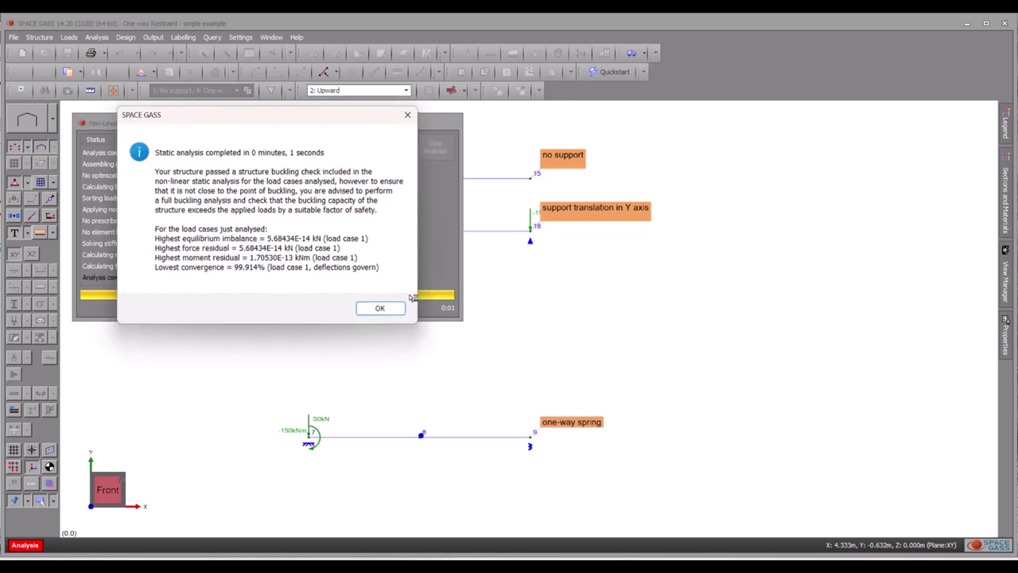
{"action": "key", "text": "Return"}
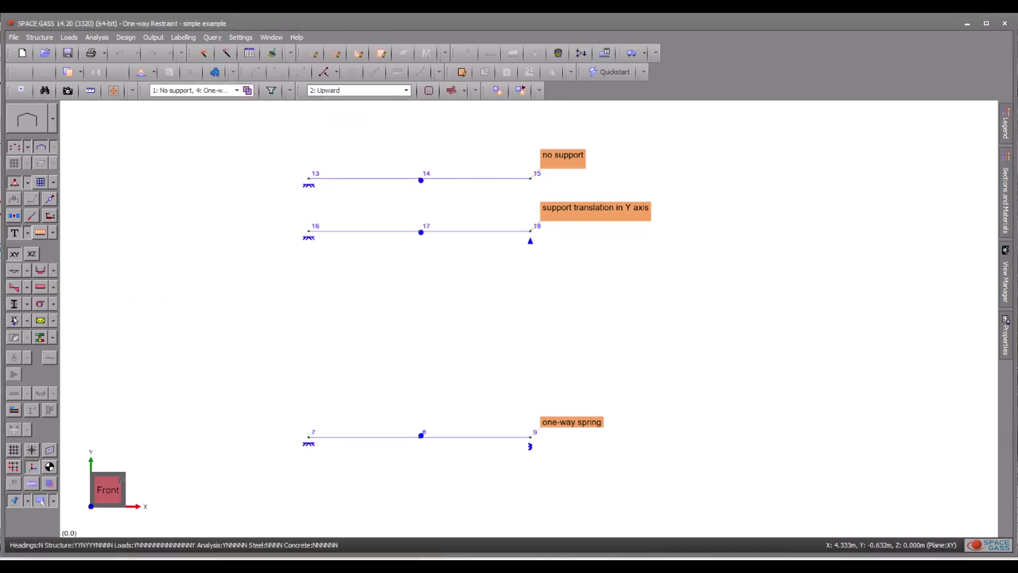
{"action": "left_click", "coordinate": [14, 319]}
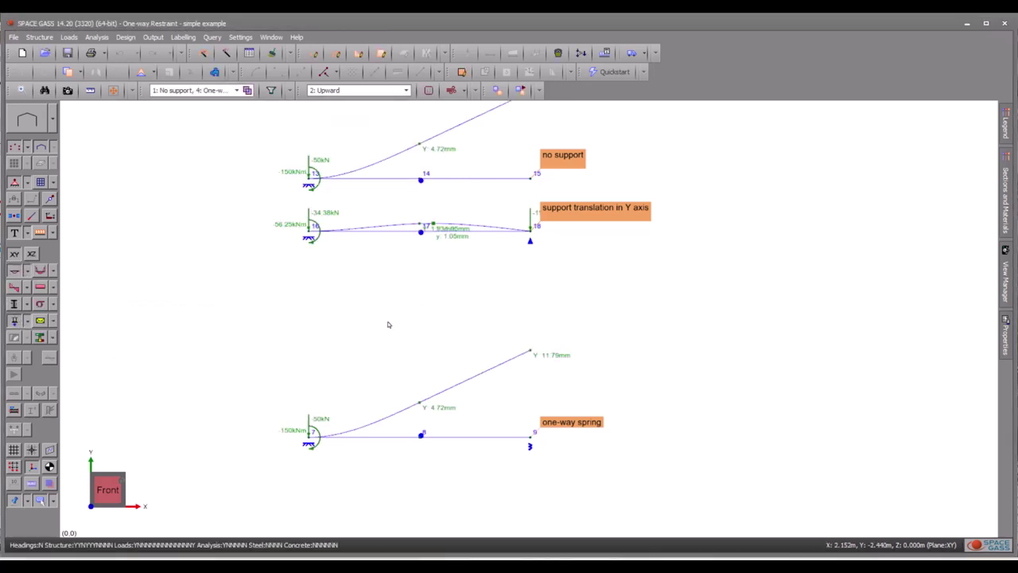
- Switch the displayed results to load case 1: Downward
{"action": "left_click", "coordinate": [360, 92]}
{"action": "left_click", "coordinate": [331, 135]}
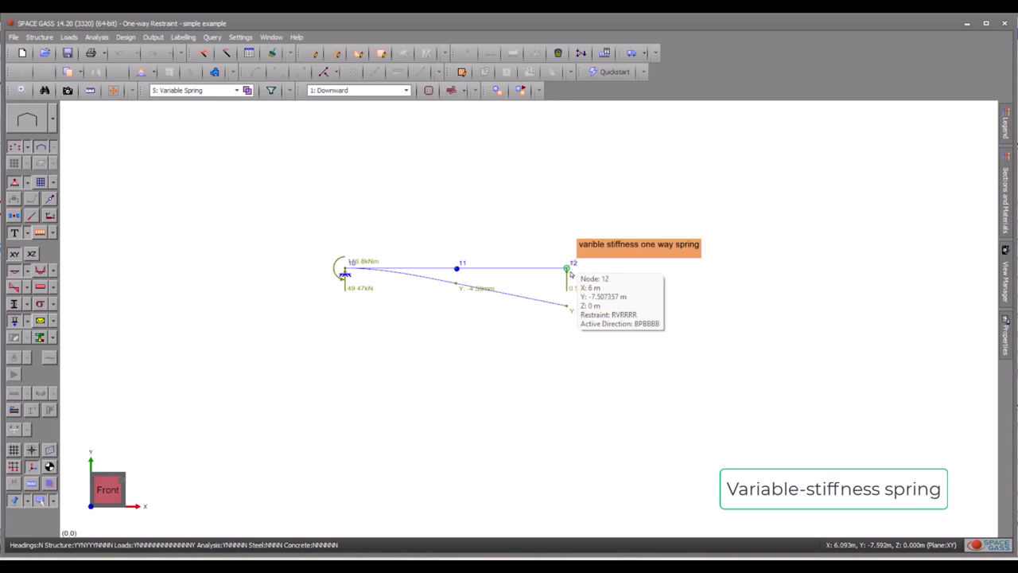
- Change node 12's Ty stiffness values from 20, 40, 45, 60 to 200, 400, 450, 600 kN/m
{"action": "double_click", "coordinate": [570, 271]}
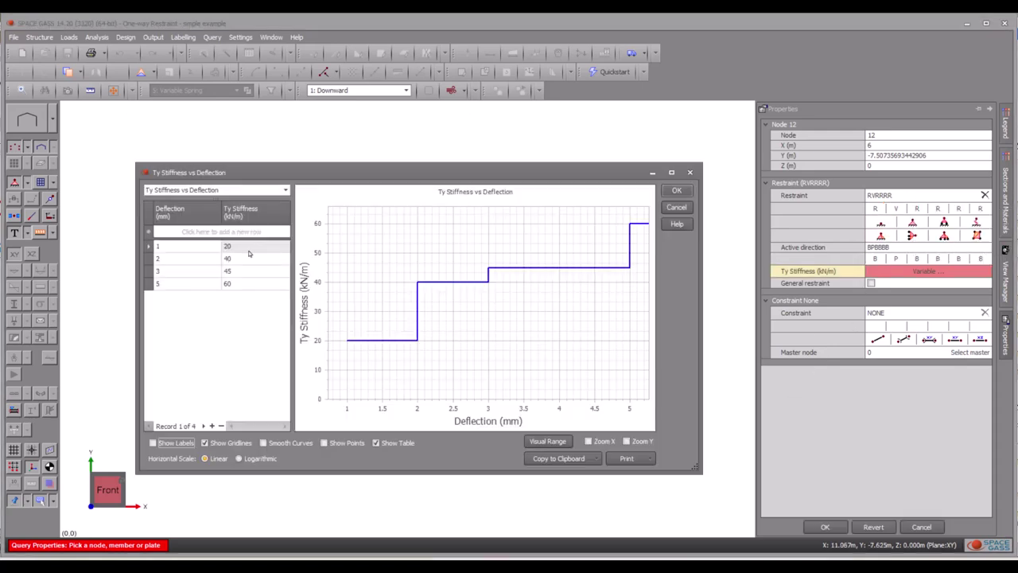
{"action": "left_click", "coordinate": [259, 247]}
{"action": "type", "text": "0"}
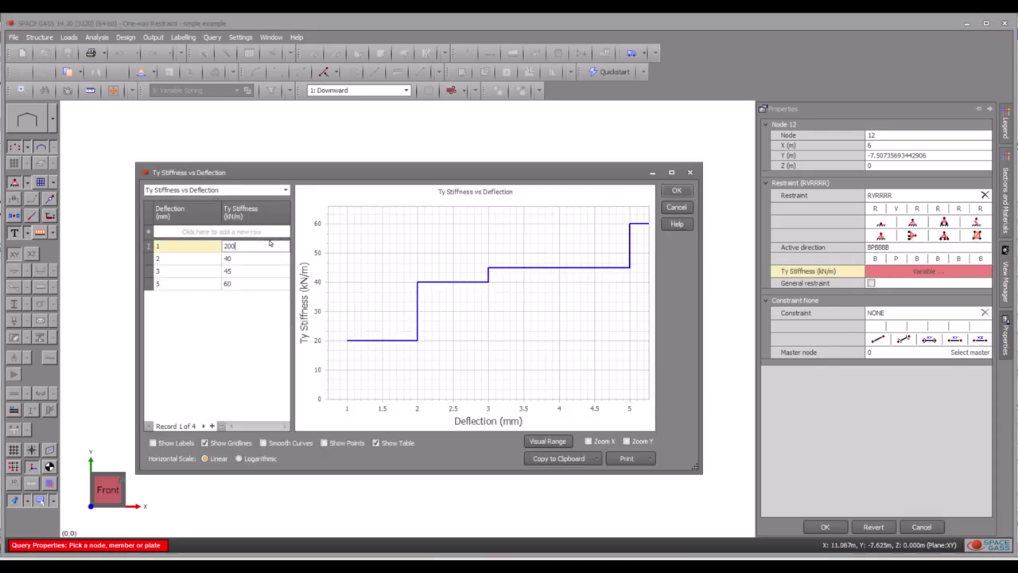
{"action": "left_click", "coordinate": [252, 258]}
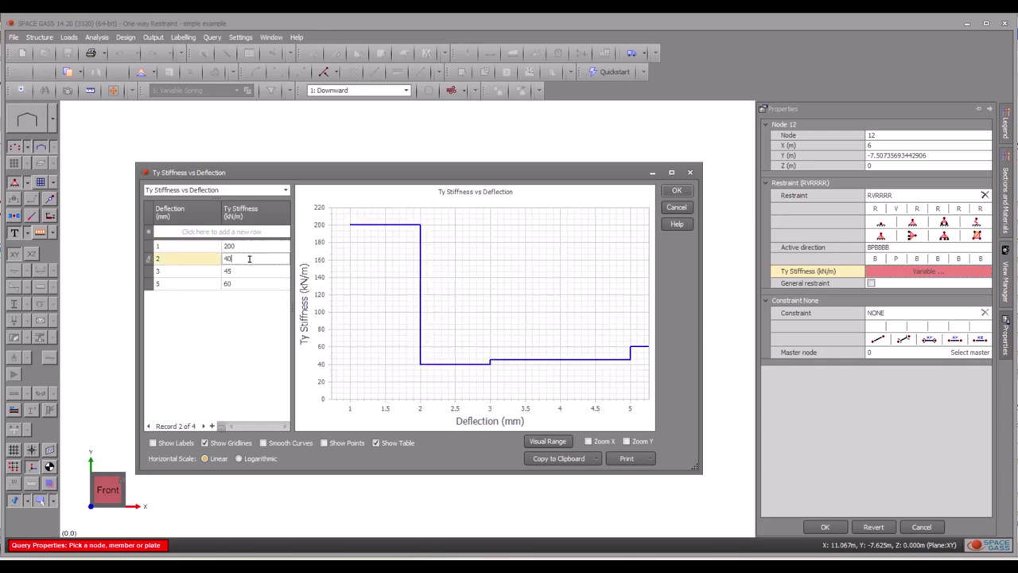
{"action": "type", "text": "0"}
{"action": "left_click", "coordinate": [250, 270]}
{"action": "type", "text": "0"}
{"action": "left_click", "coordinate": [245, 284]}
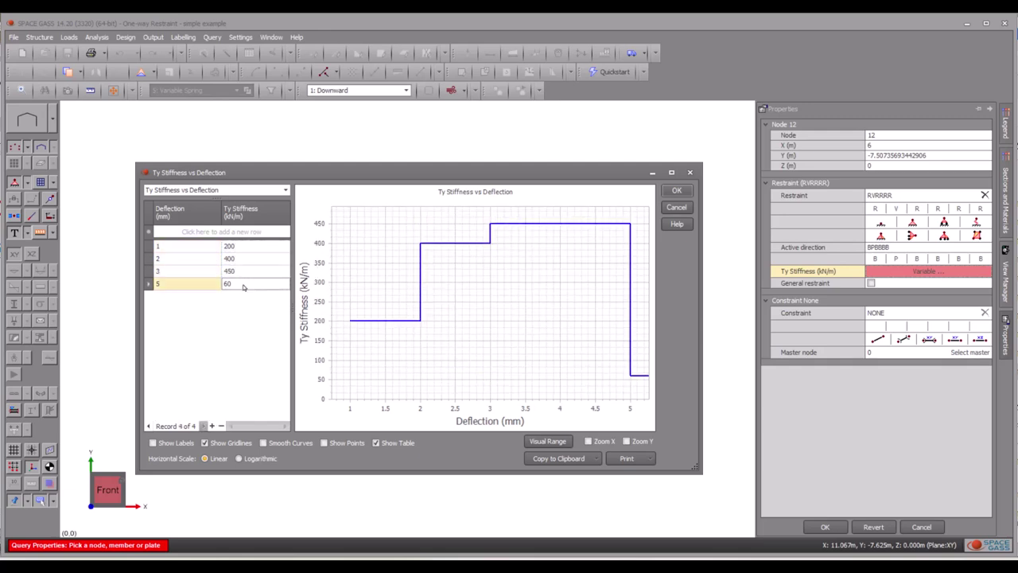
{"action": "type", "text": "0"}
{"action": "left_click", "coordinate": [246, 329]}
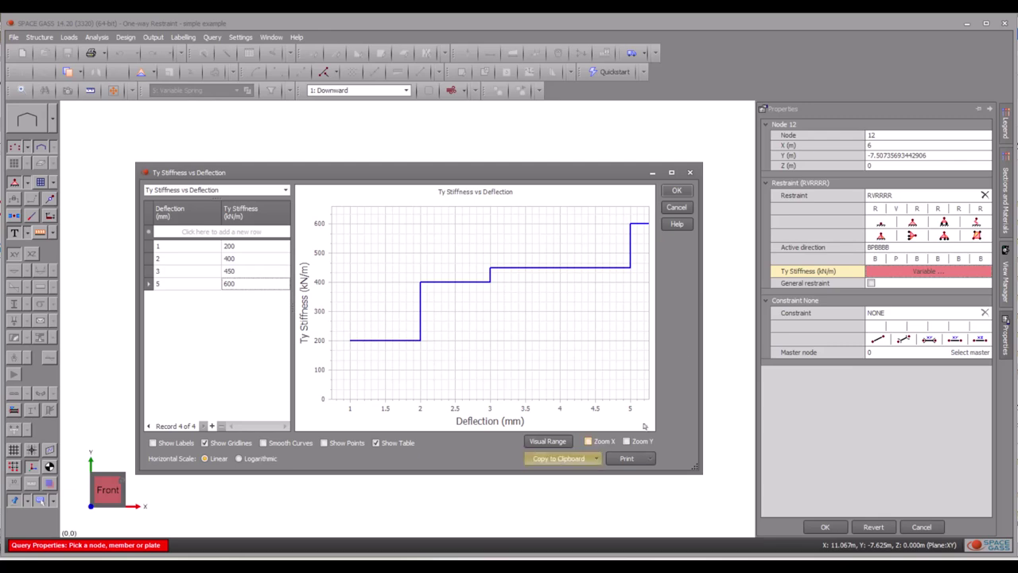
{"action": "left_click", "coordinate": [677, 190]}
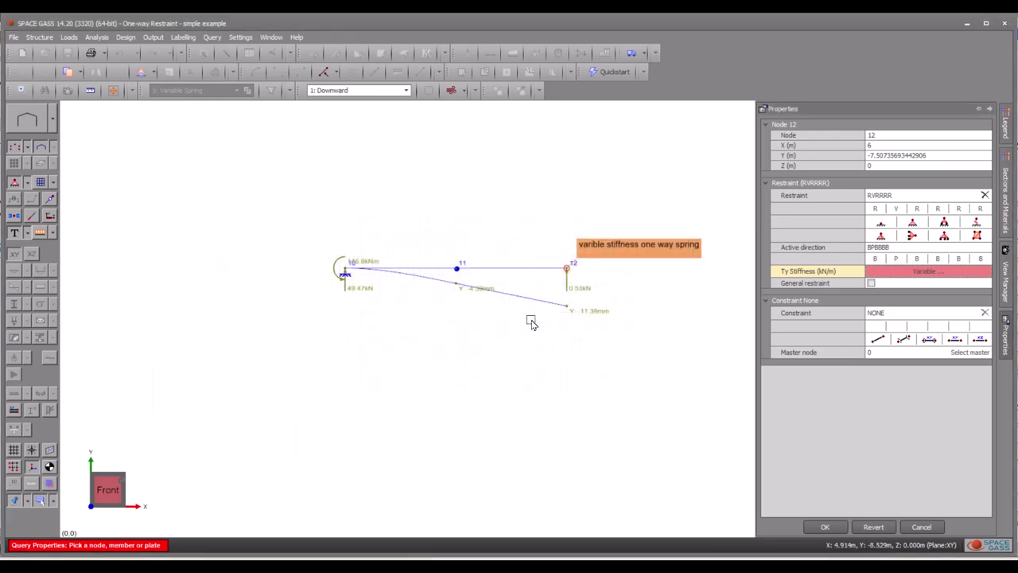
- Apply node 12's properties and run a non-linear static analysis to completion
{"action": "left_click", "coordinate": [825, 527]}
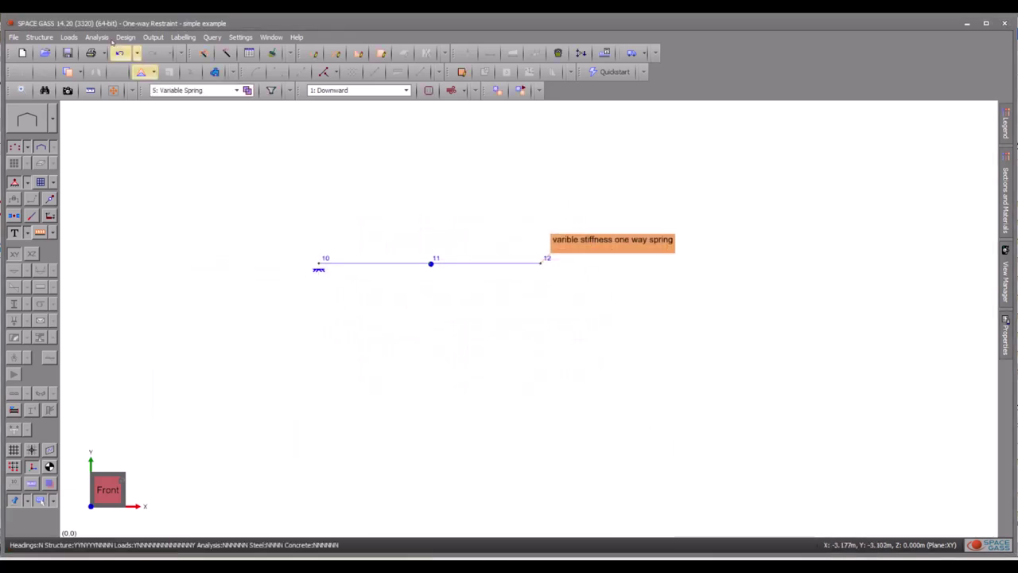
{"action": "left_click", "coordinate": [98, 37]}
{"action": "left_click", "coordinate": [131, 64]}
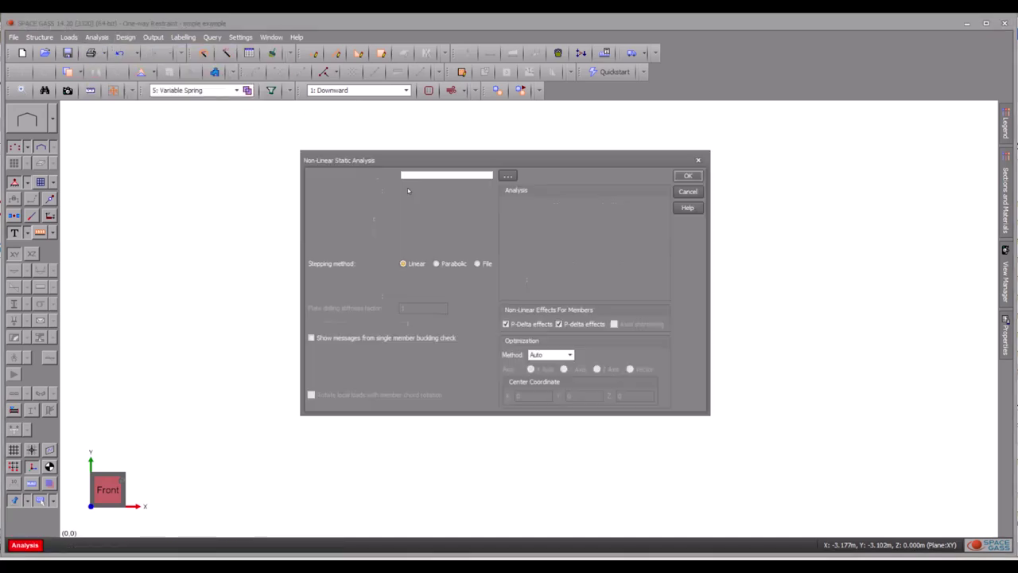
{"action": "left_click", "coordinate": [688, 175]}
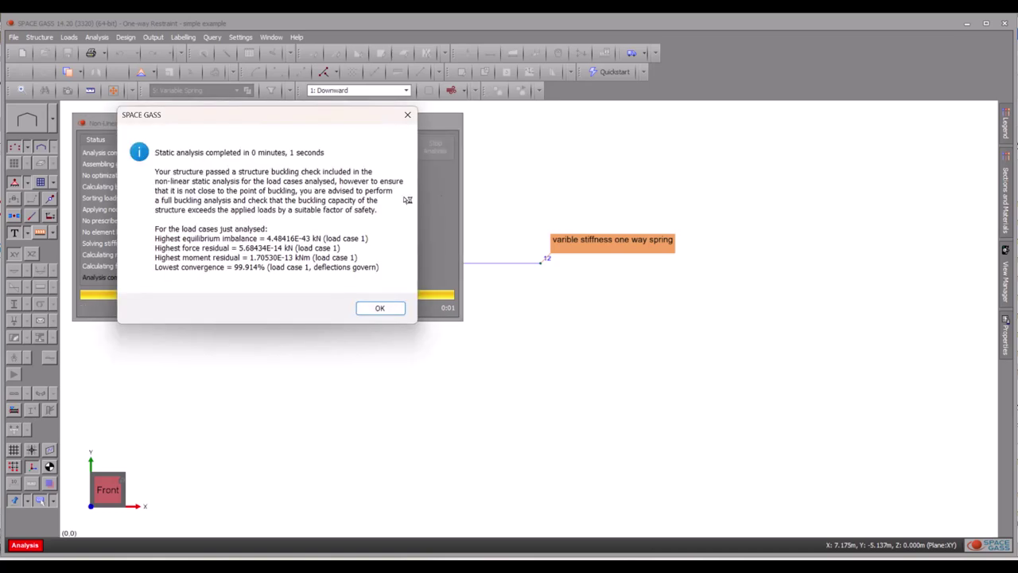
{"action": "left_click", "coordinate": [382, 308]}
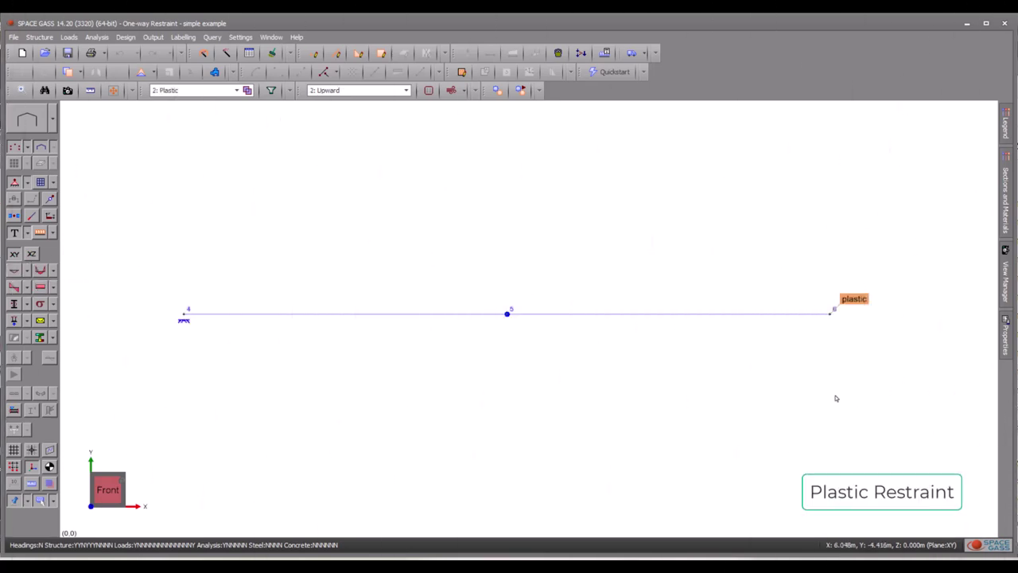
- Review node 6's plastic Y restraint (RPRRRR, 10 kN Ty limit), then bring up the Analysis menu
{"action": "double_click", "coordinate": [833, 321]}
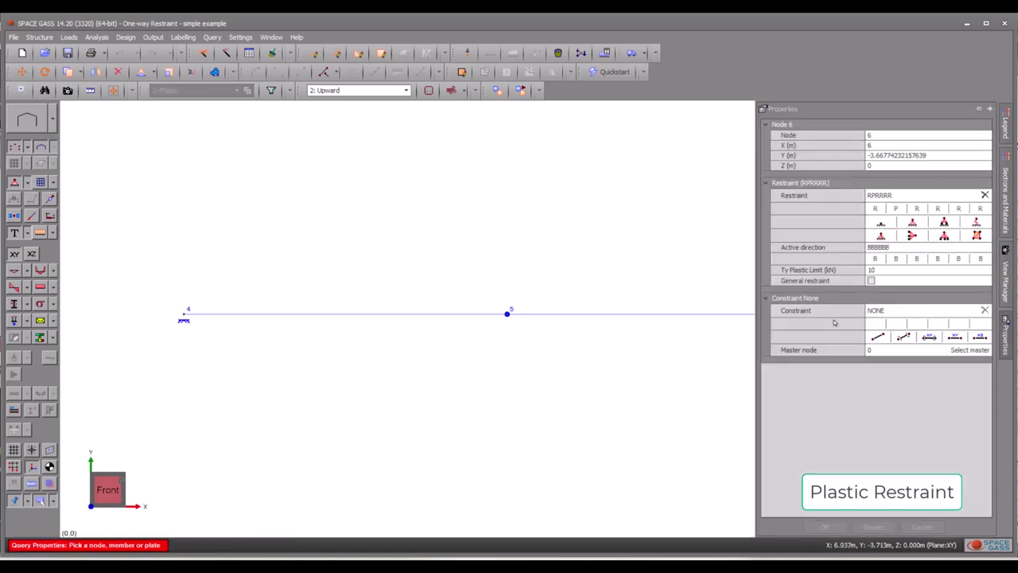
{"action": "scroll", "coordinate": [621, 353], "scroll_direction": "down", "scroll_amount": 1}
{"action": "middle_click_drag", "start_coordinate": [620, 352], "coordinate": [511, 332]}
{"action": "scroll", "coordinate": [485, 330], "scroll_direction": "down", "scroll_amount": 1}
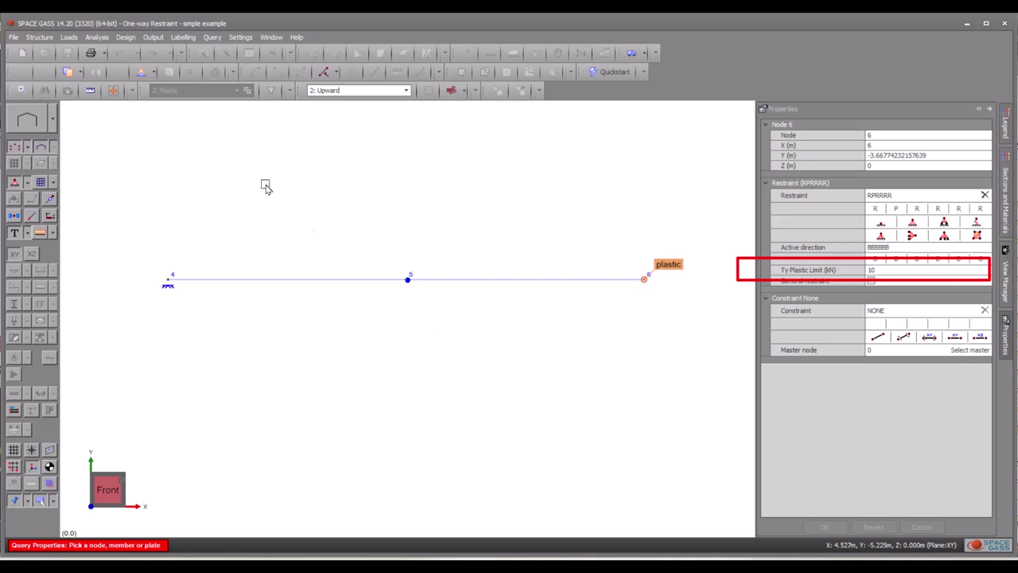
{"action": "left_click", "coordinate": [97, 37]}
- Run the non-linear static analysis with the current settings and dismiss the completion message
{"action": "left_click", "coordinate": [133, 68]}
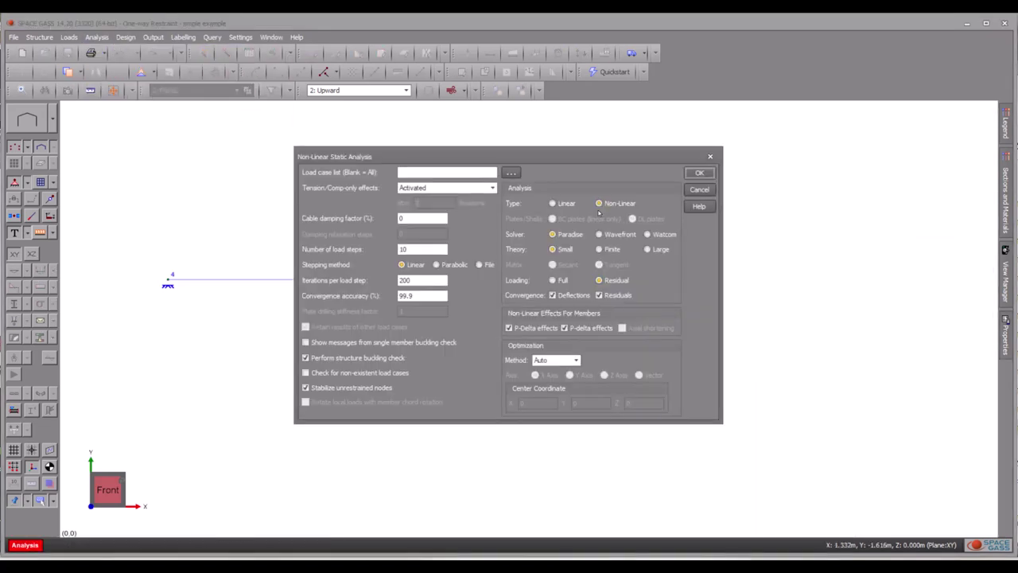
{"action": "key", "text": "Return"}
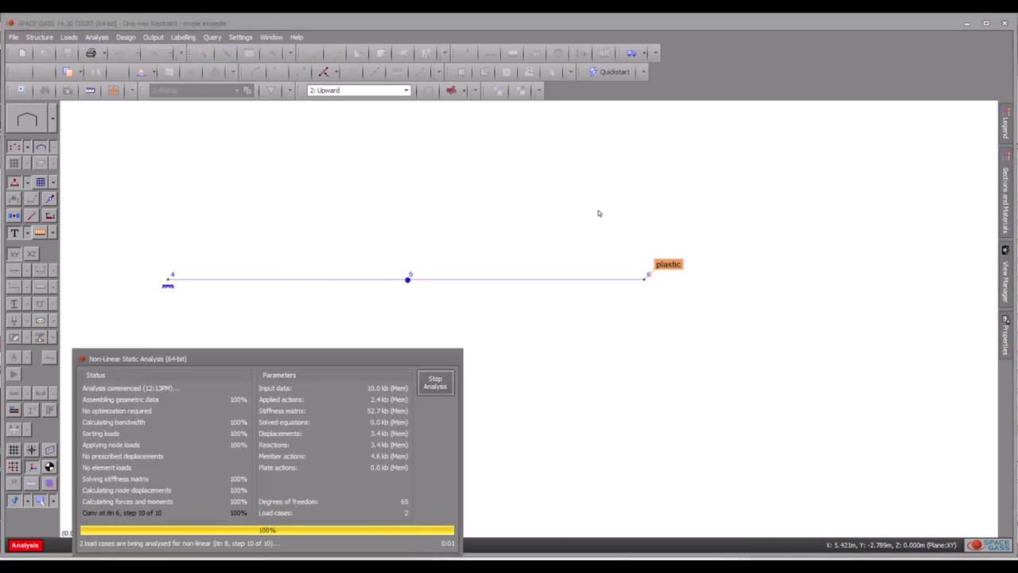
{"action": "key", "text": "Return"}
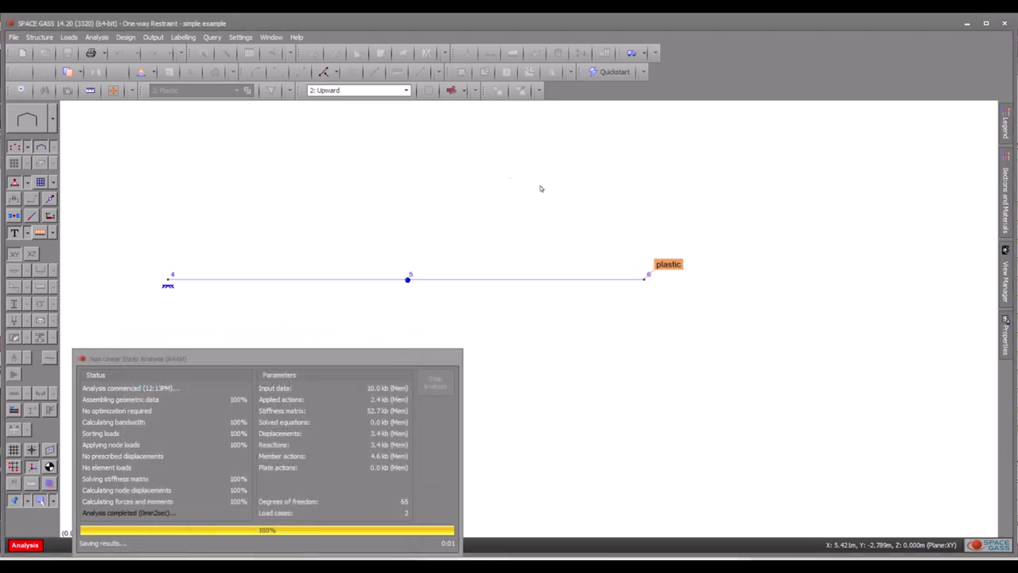
- Show support reactions and the deflected shape for load case 1: Downward
{"action": "left_click", "coordinate": [21, 319]}
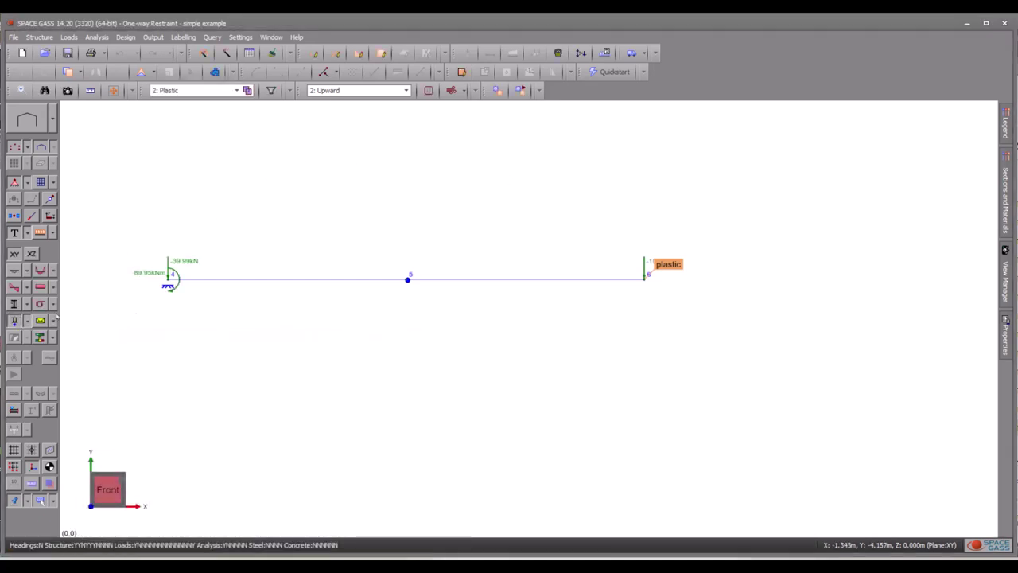
{"action": "left_click", "coordinate": [360, 90]}
{"action": "left_click", "coordinate": [348, 134]}
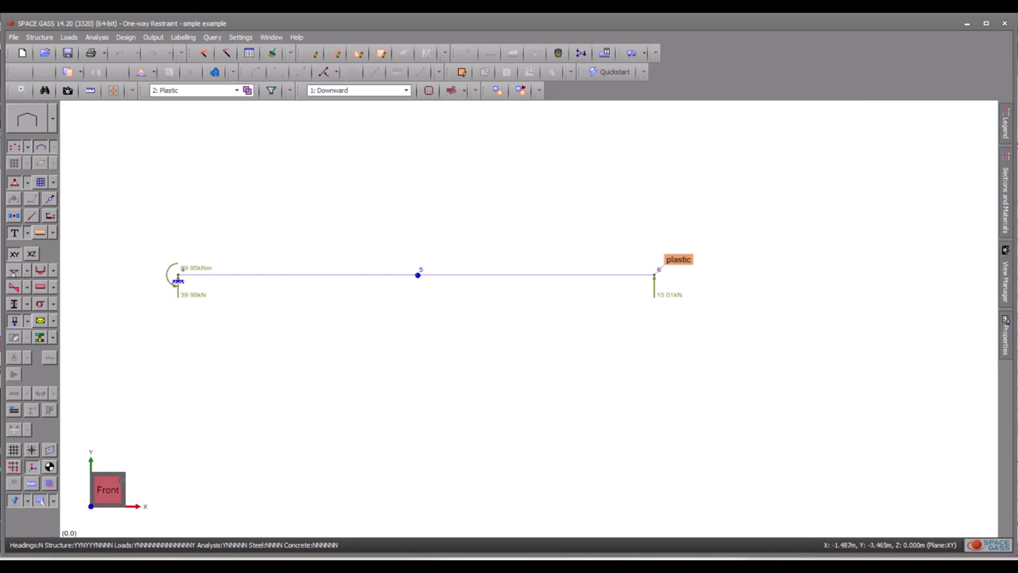
{"action": "left_click", "coordinate": [14, 271]}
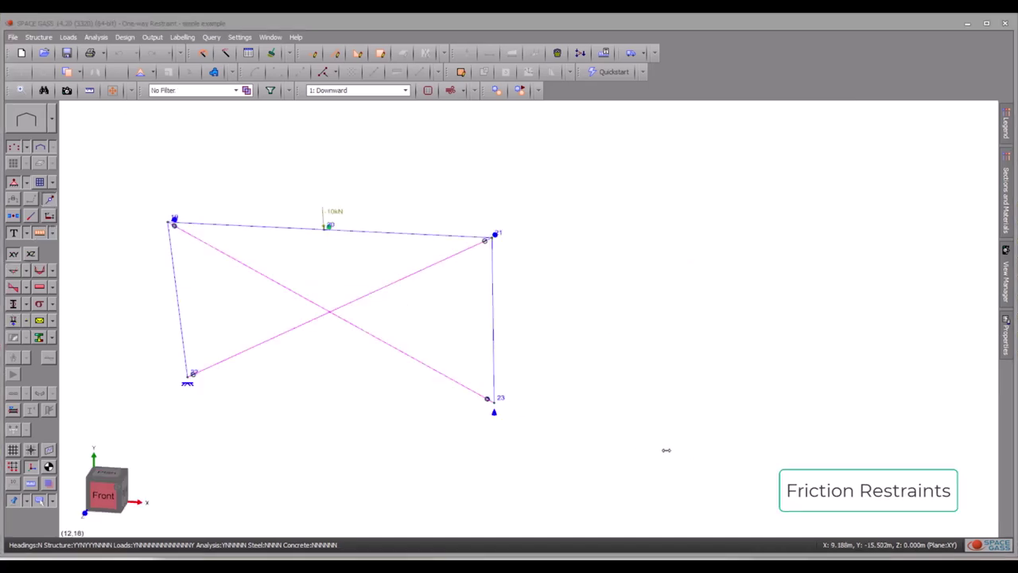
- Query node 23 to show its NFRRRR restraint with X friction factor 0.4
{"action": "left_click", "coordinate": [493, 403]}
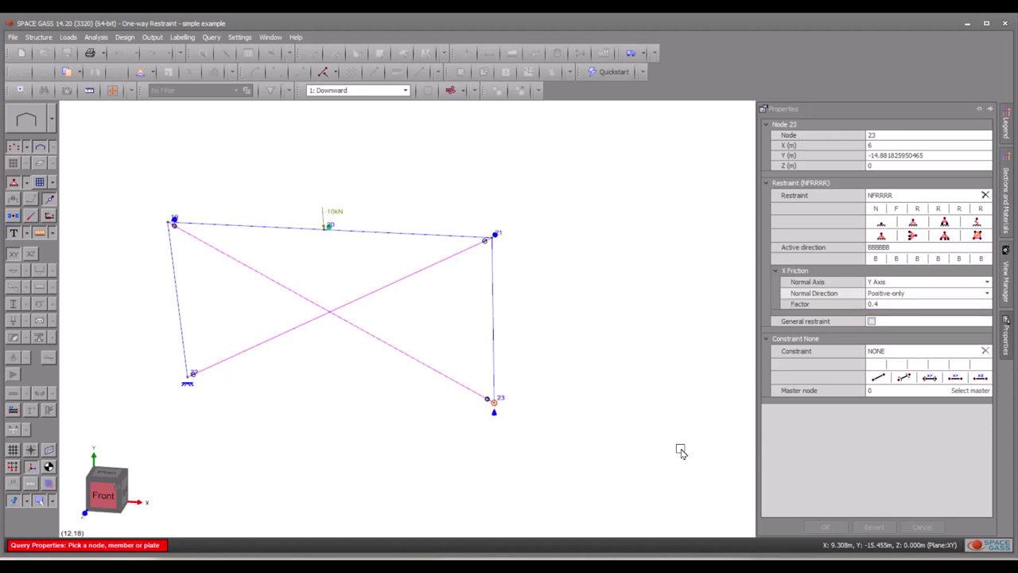
- Run a non-linear static analysis of the friction frame for load case 1
{"action": "key", "text": "Escape"}
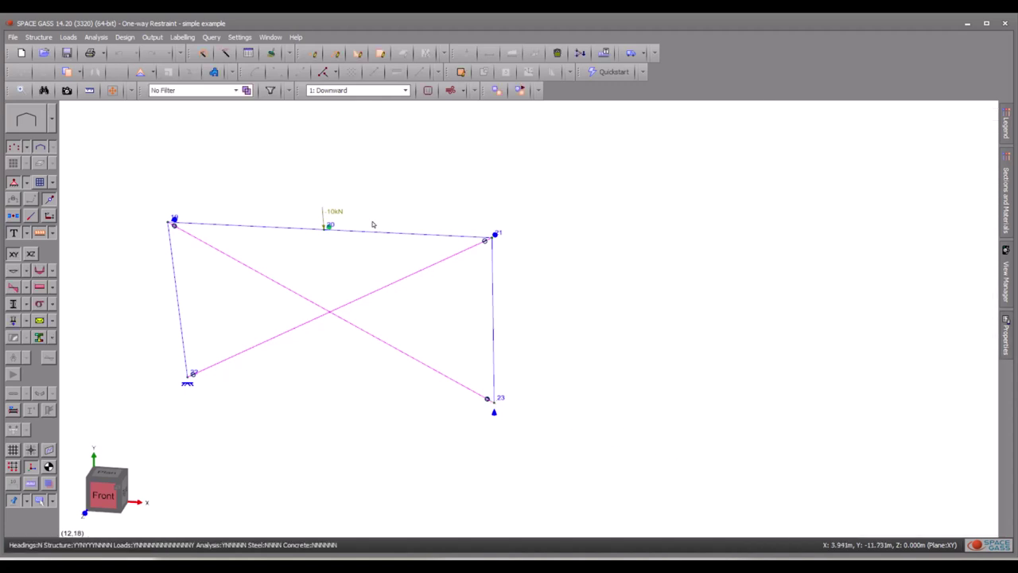
{"action": "left_click", "coordinate": [95, 36]}
{"action": "left_click", "coordinate": [128, 66]}
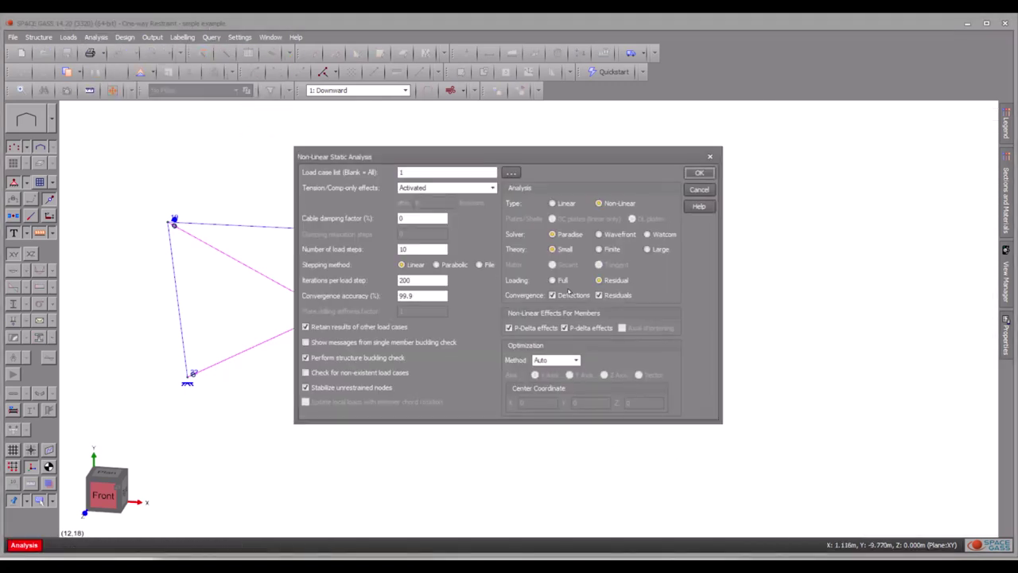
{"action": "key", "text": "Return"}
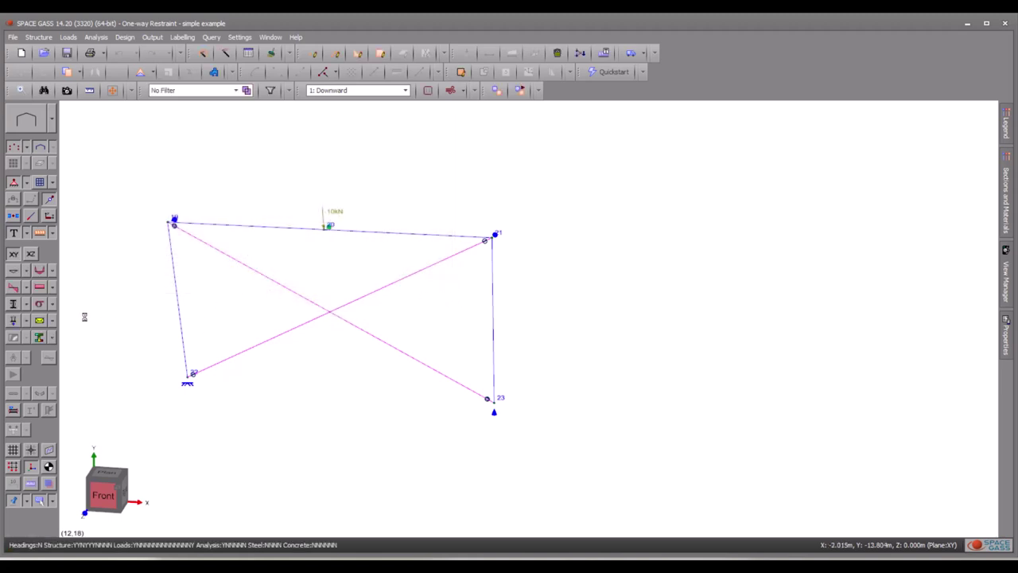
- Hide the diagonal bracing and display the frame's non-linear deflected shape
{"action": "left_click", "coordinate": [174, 272]}
{"action": "left_click", "coordinate": [347, 231]}
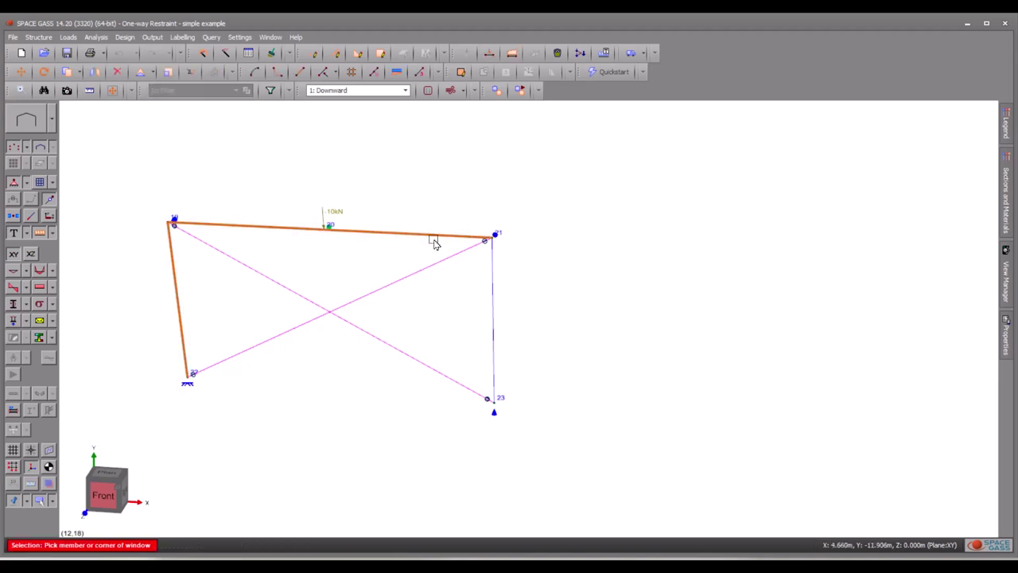
{"action": "right_click", "coordinate": [491, 265]}
{"action": "left_click", "coordinate": [562, 221]}
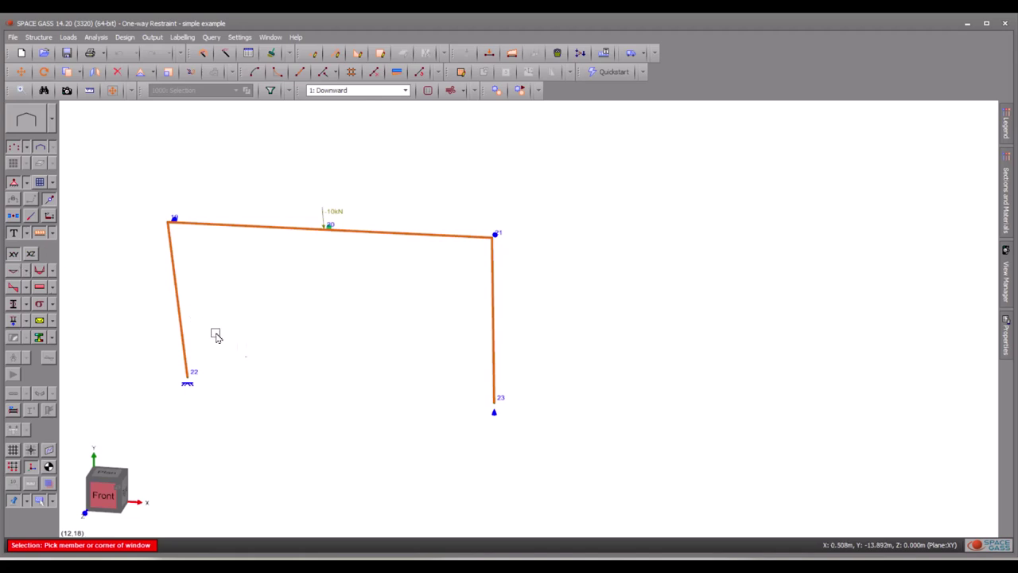
{"action": "key", "text": "Escape"}
{"action": "left_click", "coordinate": [13, 271]}
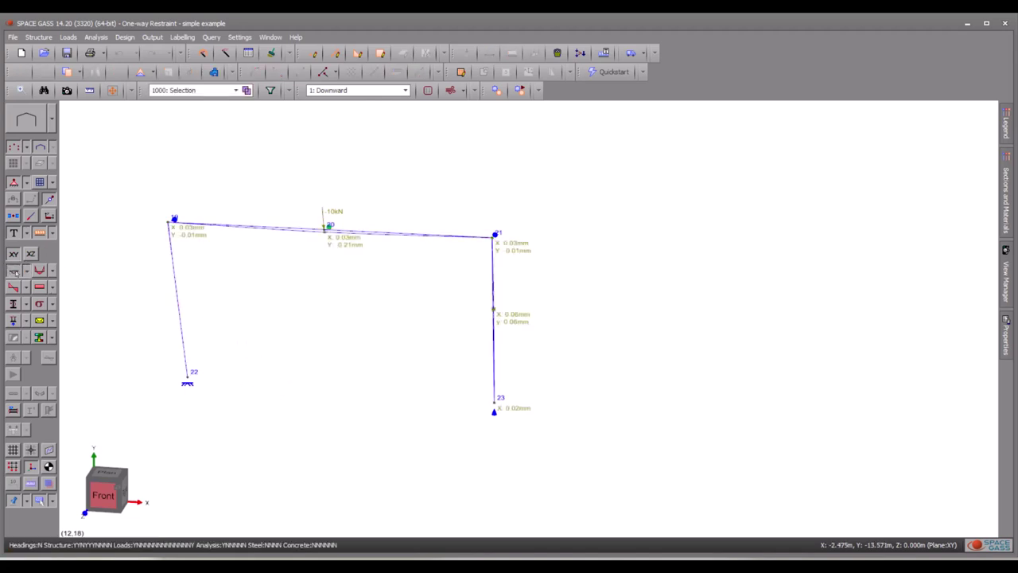